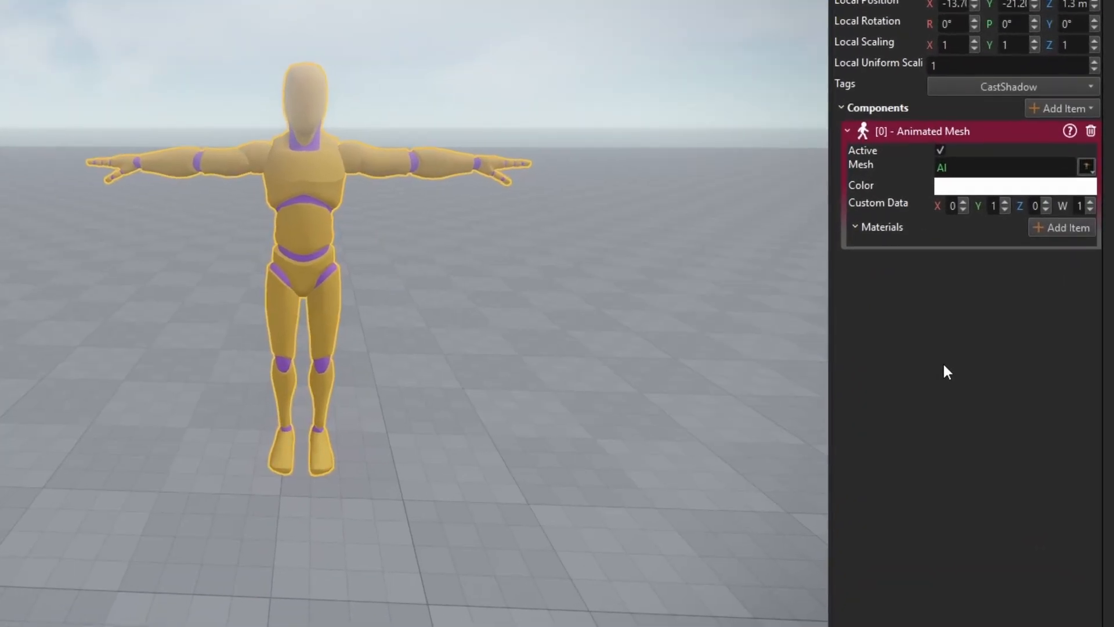
Step: Add a Ragdoll (Jolt) component to the animated mesh object
click(1064, 110)
text(rag)
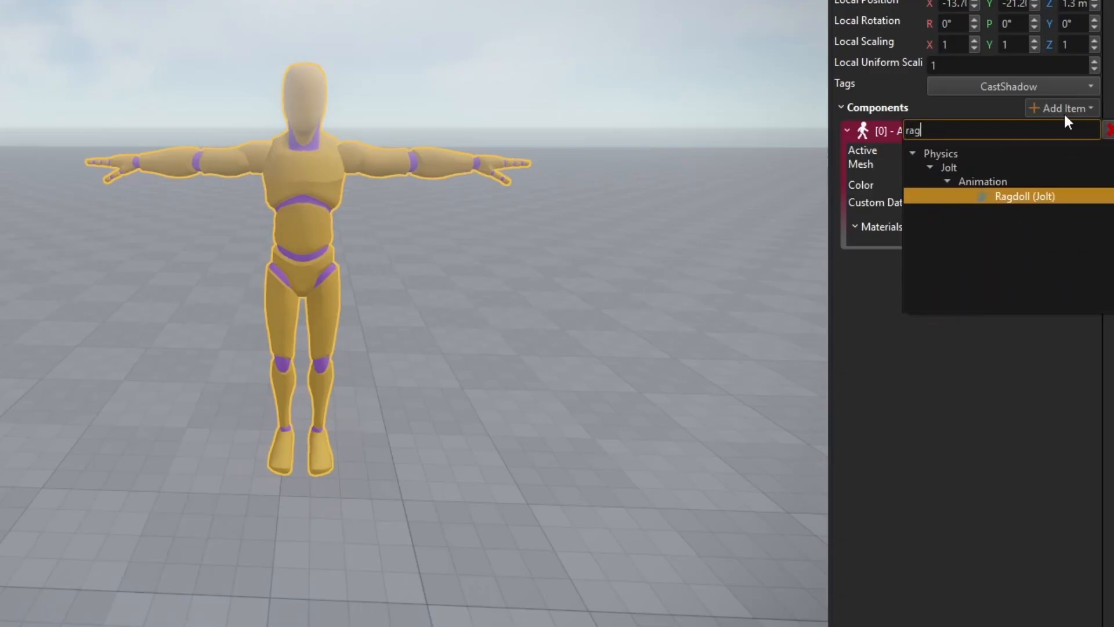
click(1047, 195)
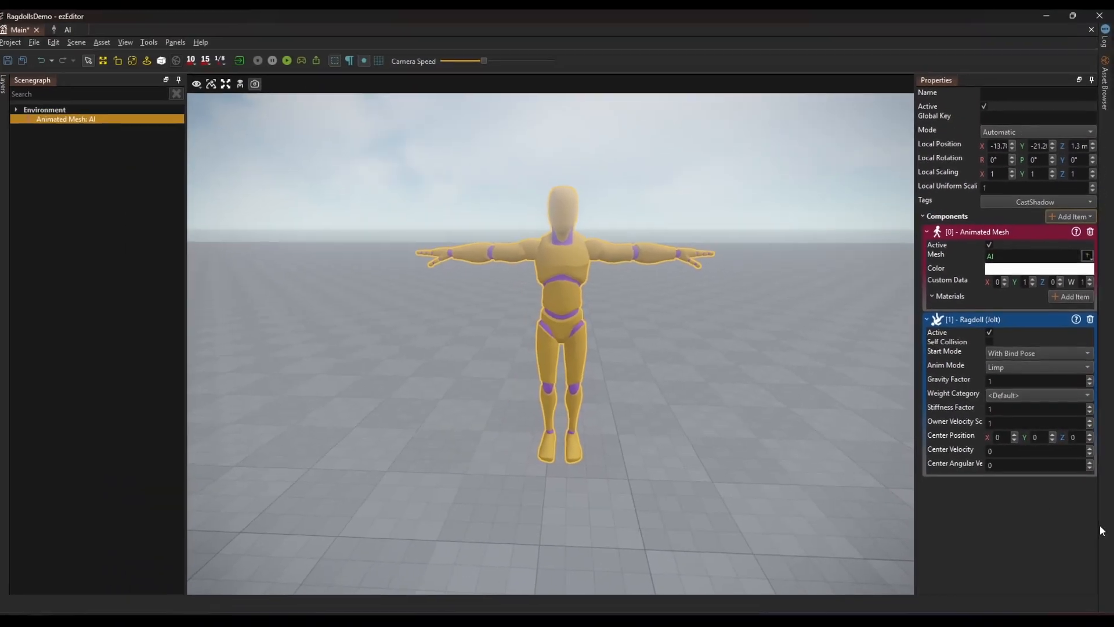
Step: In the AI skeleton, add a Capsule Sideways bone shape to DEF-hips and the three DEF-spine bones
click(70, 32)
drag(102, 144, 131, 172)
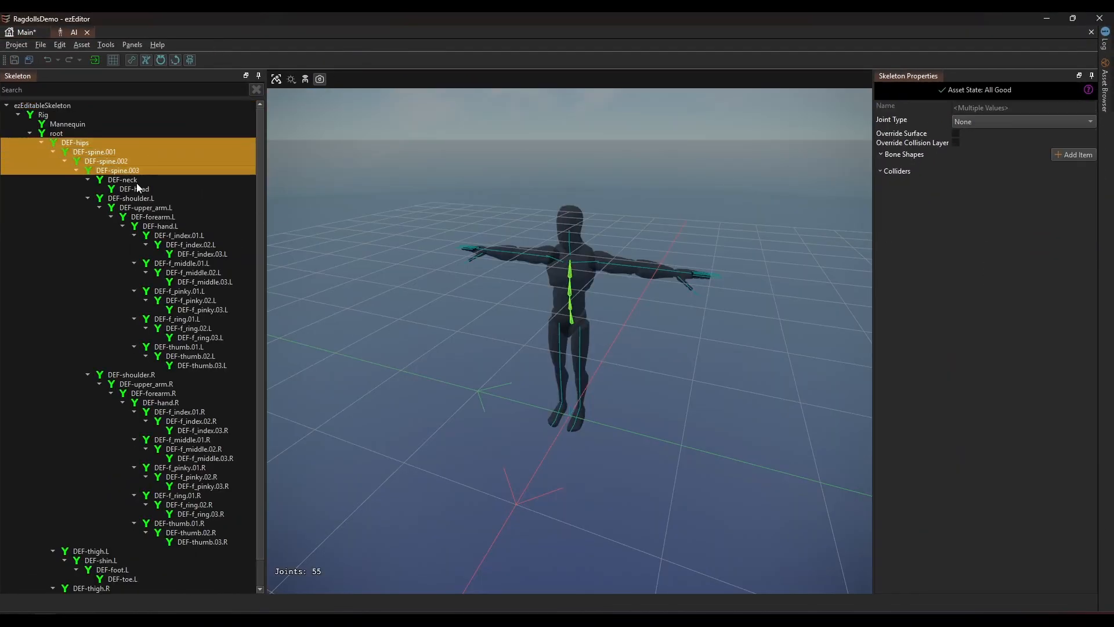
click(1074, 155)
click(1024, 185)
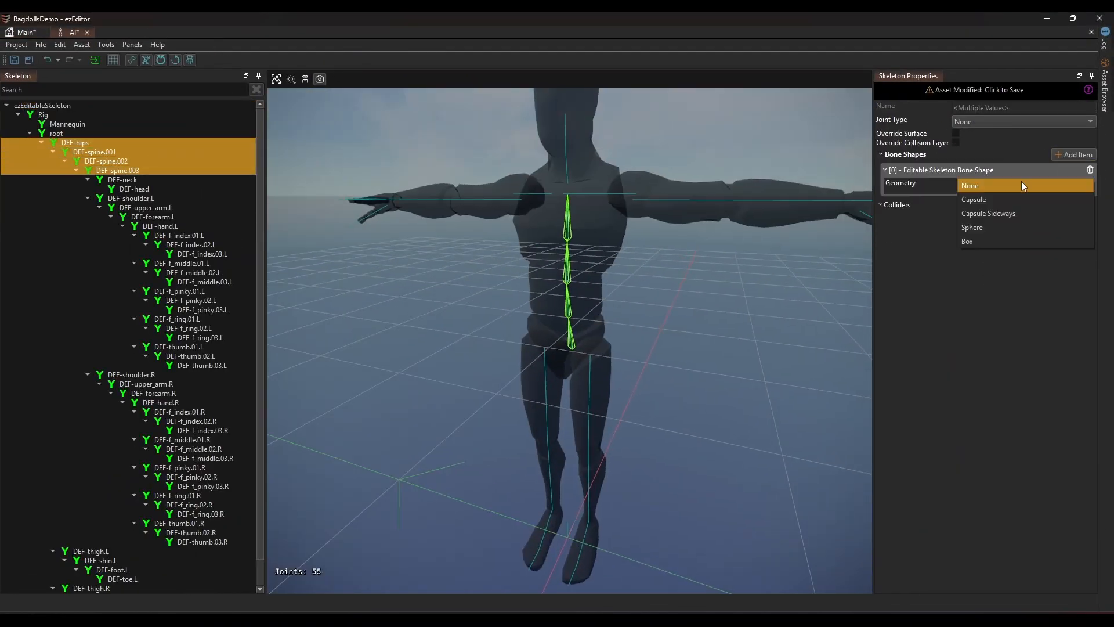
click(989, 213)
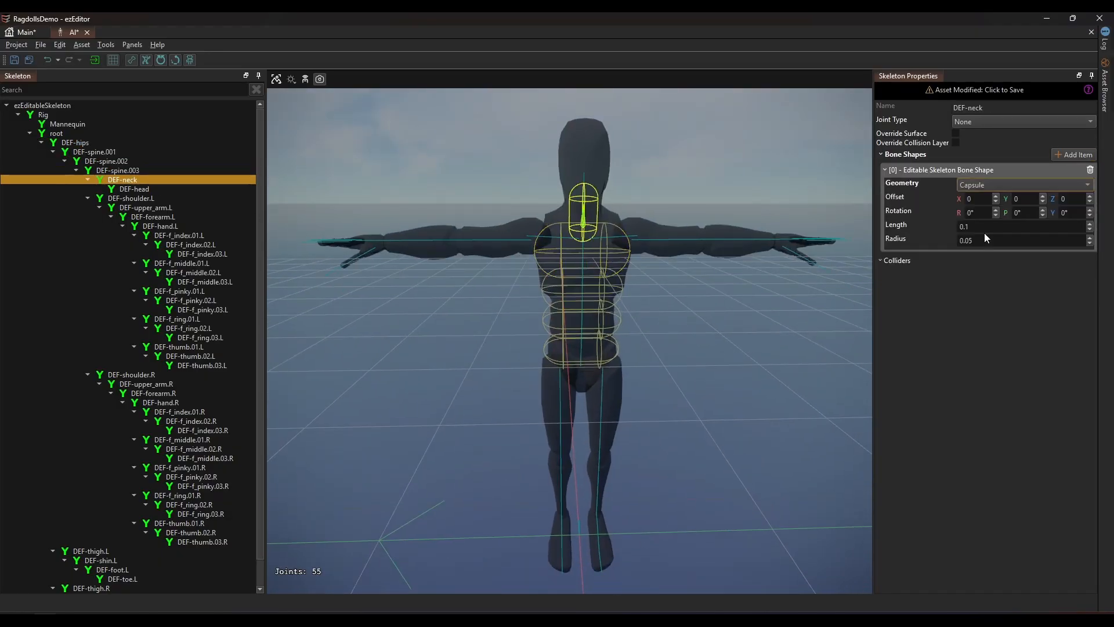
Step: Add and size capsule bone shapes for the neck, head, upper arms and forearms
click(984, 226)
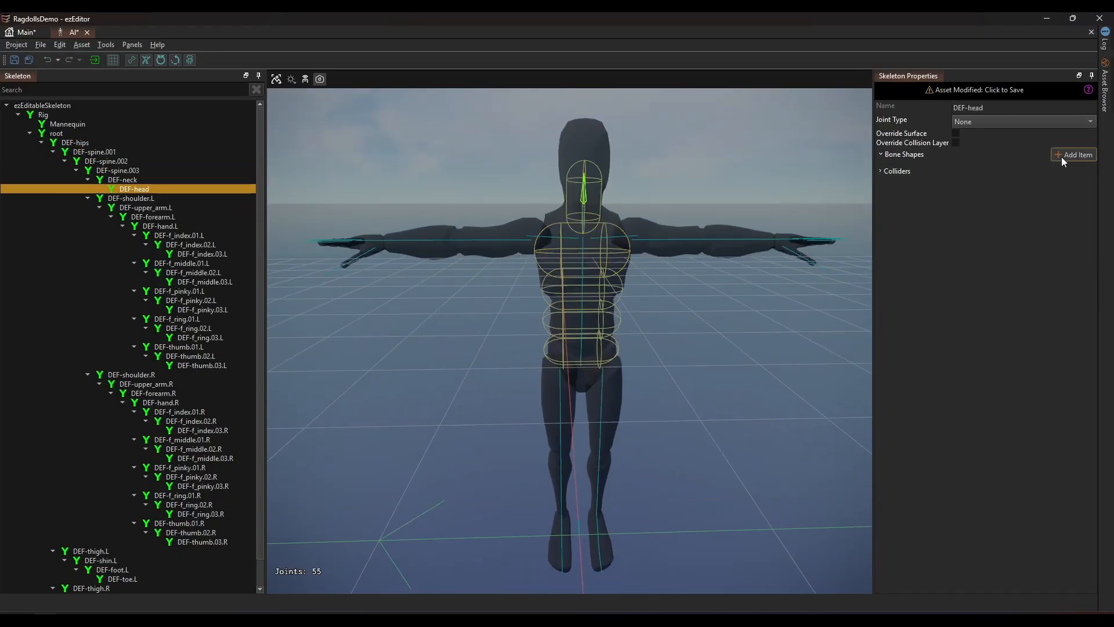
click(1061, 156)
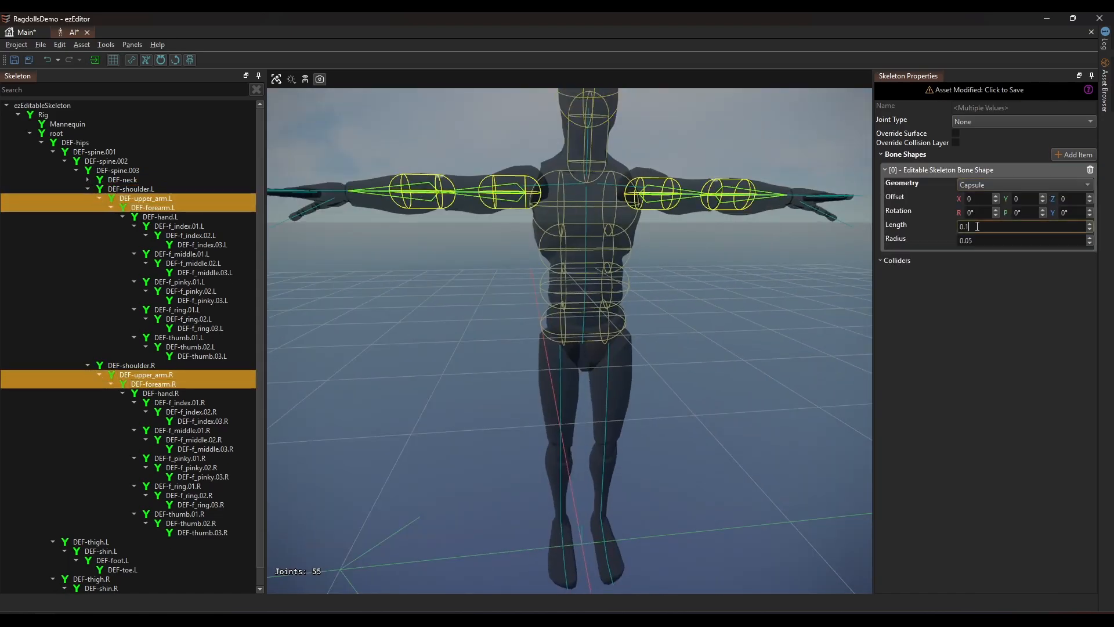
click(983, 241)
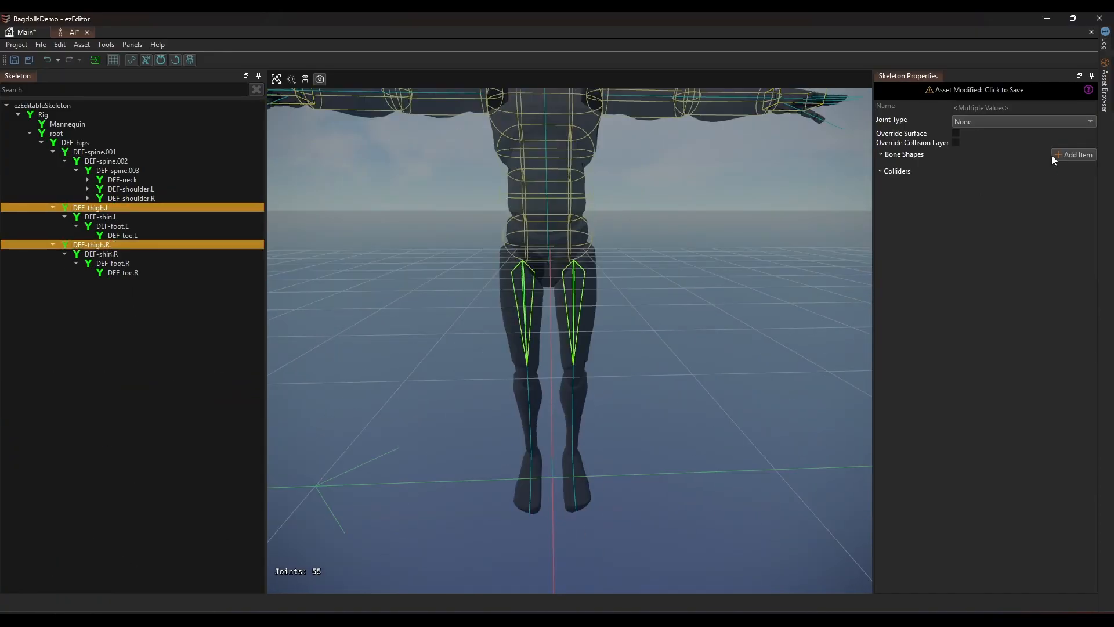
Step: Add a capsule bone shape to both thigh bones and set its length to 0.4
click(1071, 154)
click(994, 227)
text(0.3)
key(Return)
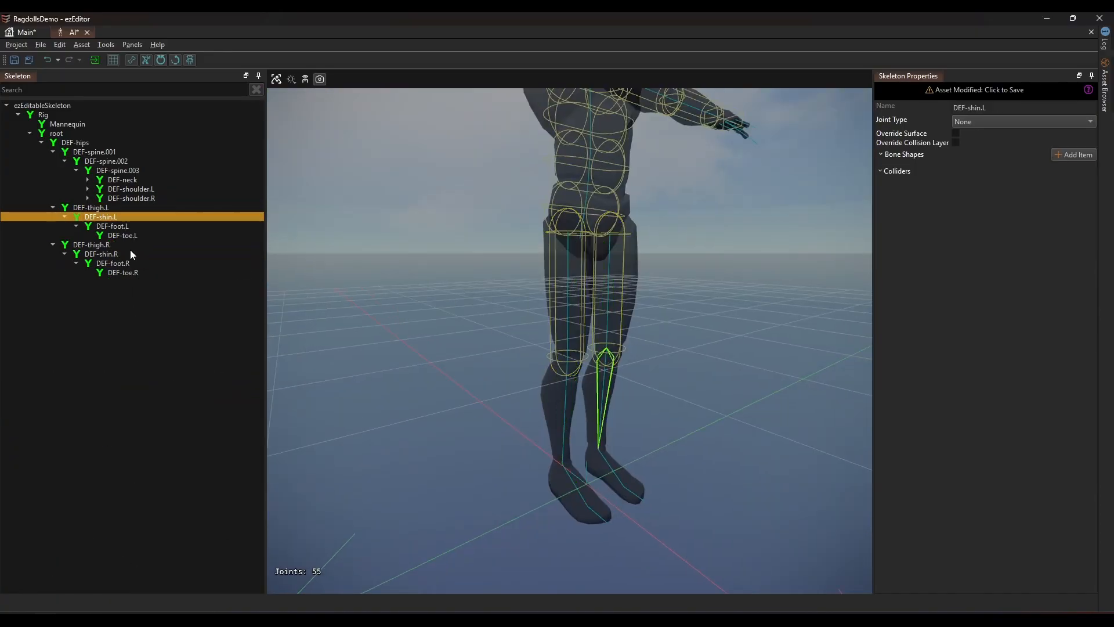
Step: Add capsule bone shapes to both shins and box shapes to both feet, with length 0.25, width 0.07 and pitch about -29.87°
ctrl+click(130, 253)
scroll(988, 229, up, 5)
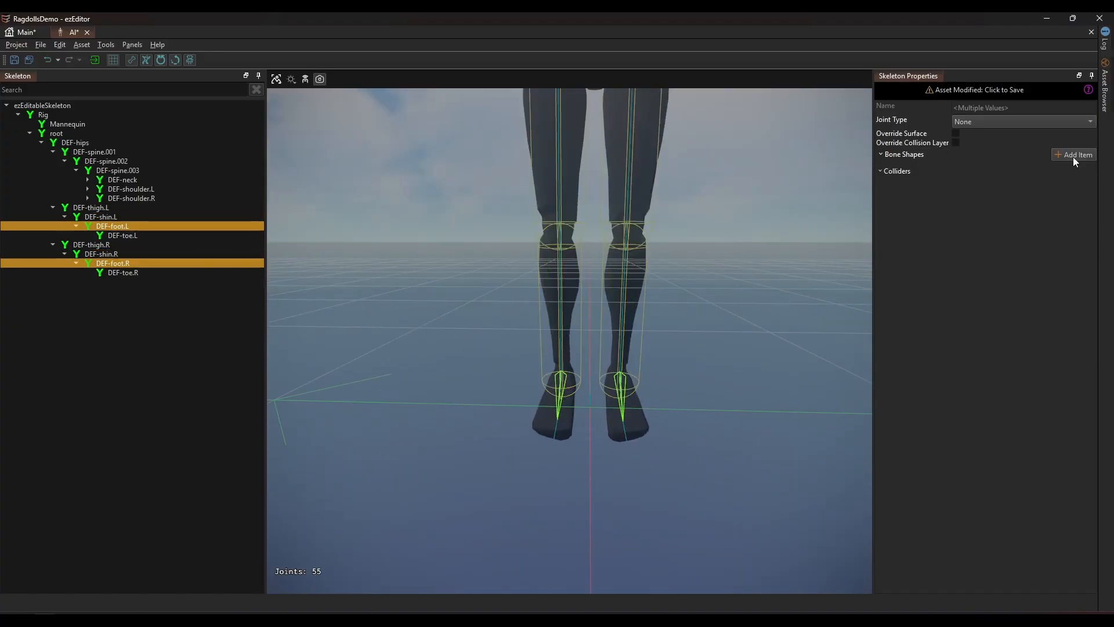
click(1074, 154)
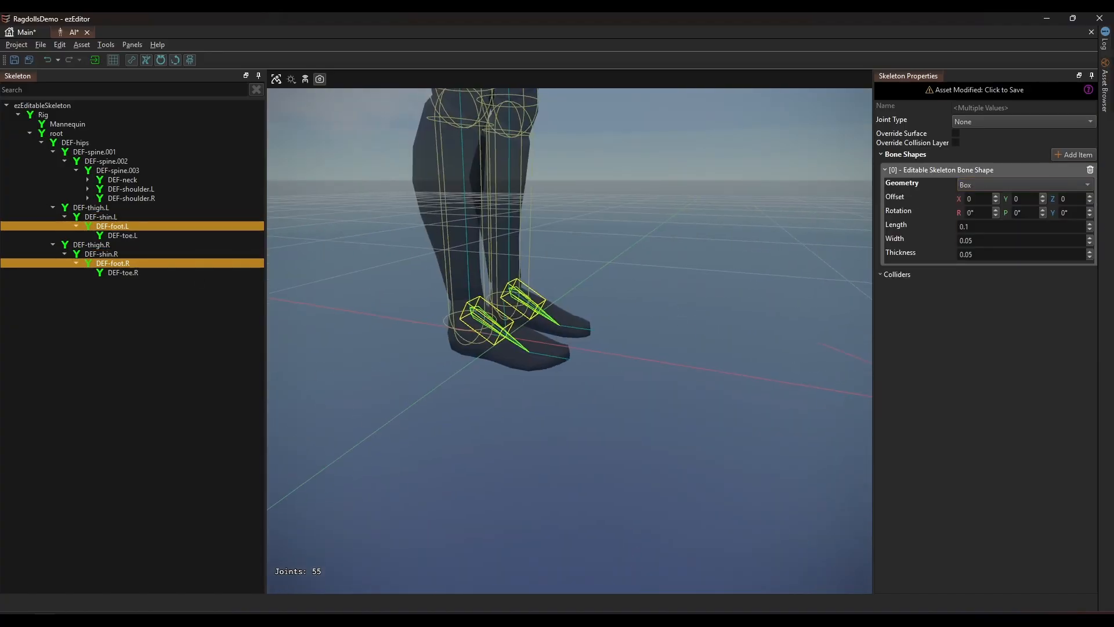
scroll(1022, 226, up, 3)
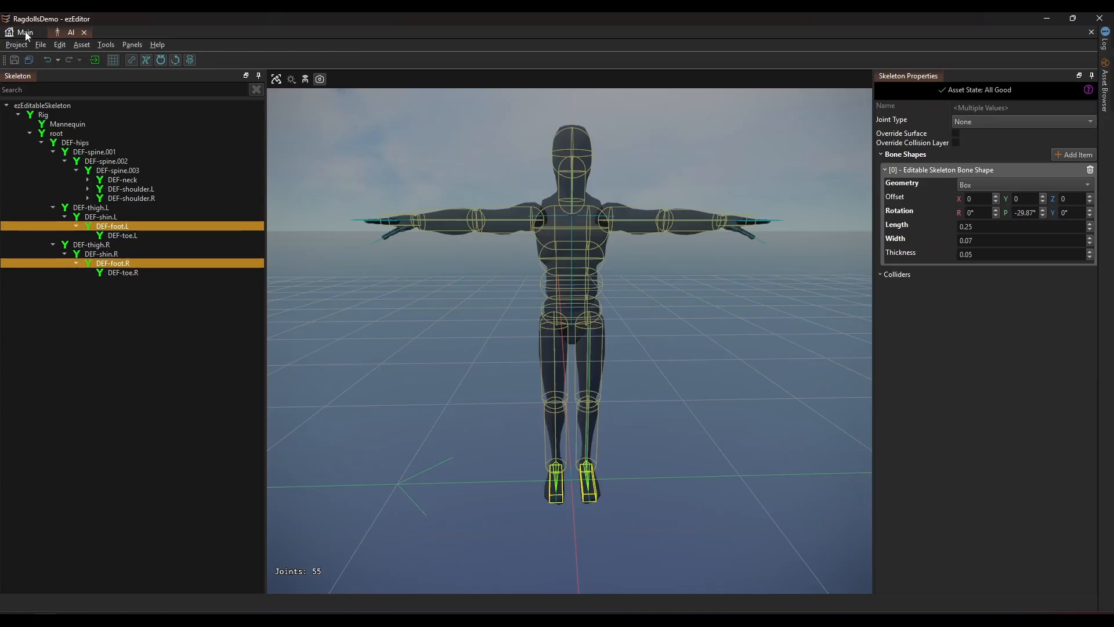
Step: Simulate the Main scene and watch the ragdoll fall to the floor
click(25, 33)
click(292, 63)
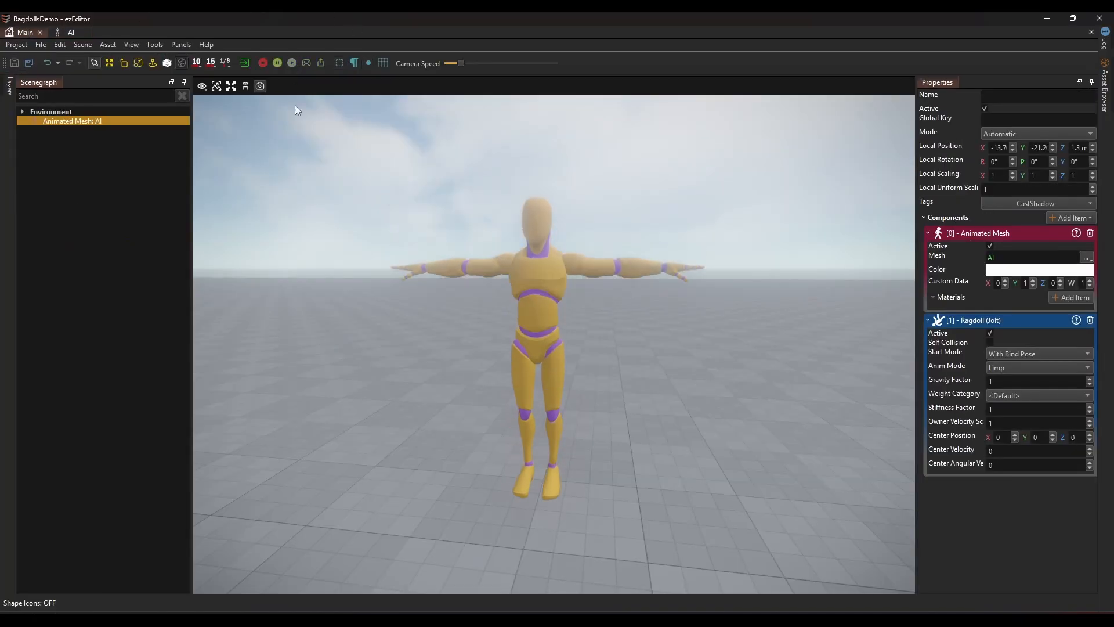
right_drag(361, 330, 348, 458)
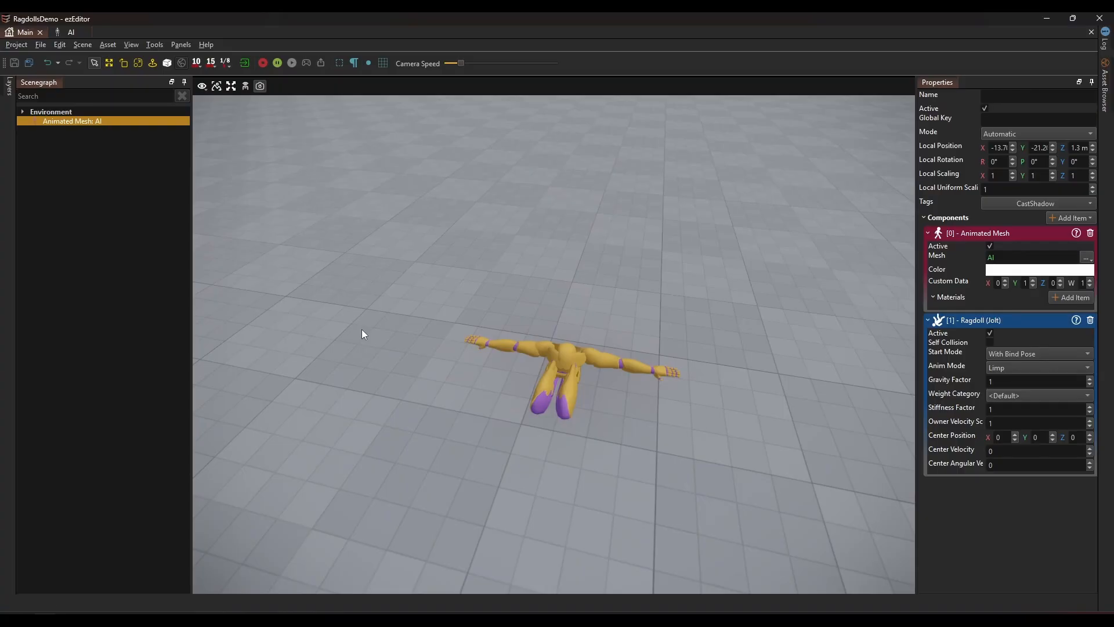
Step: Set the joint type to Swing Twist for the spine, neck, head, arm, hand, leg and foot bones of the AI skeleton
click(72, 32)
drag(93, 152, 161, 227)
click(87, 199)
click(88, 375)
ctrl+drag(160, 383, 166, 403)
scroll(149, 523, down, 1)
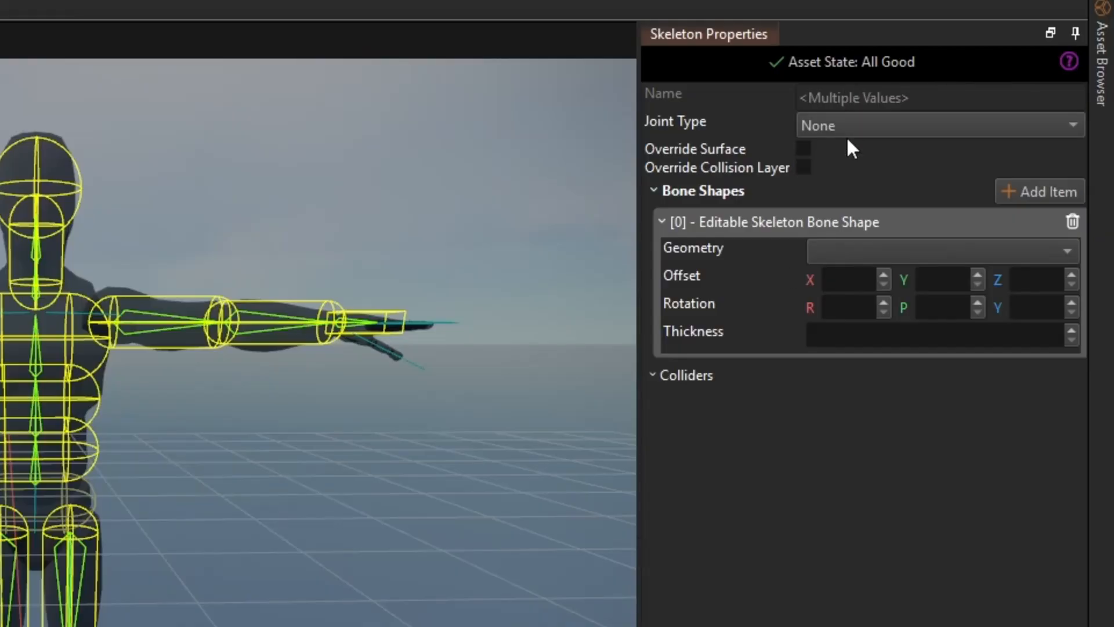
click(856, 129)
click(865, 183)
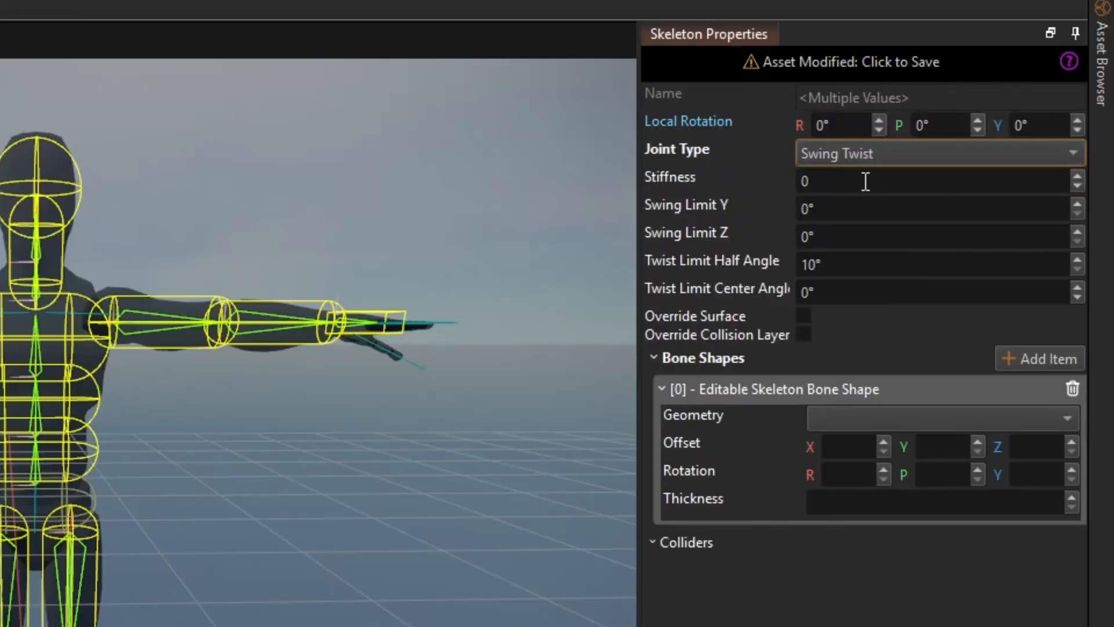
Step: Reset the selected joints to the default stiffness of 10 and swing limits Y and Z of 30°, and save the skeleton
right_click(670, 176)
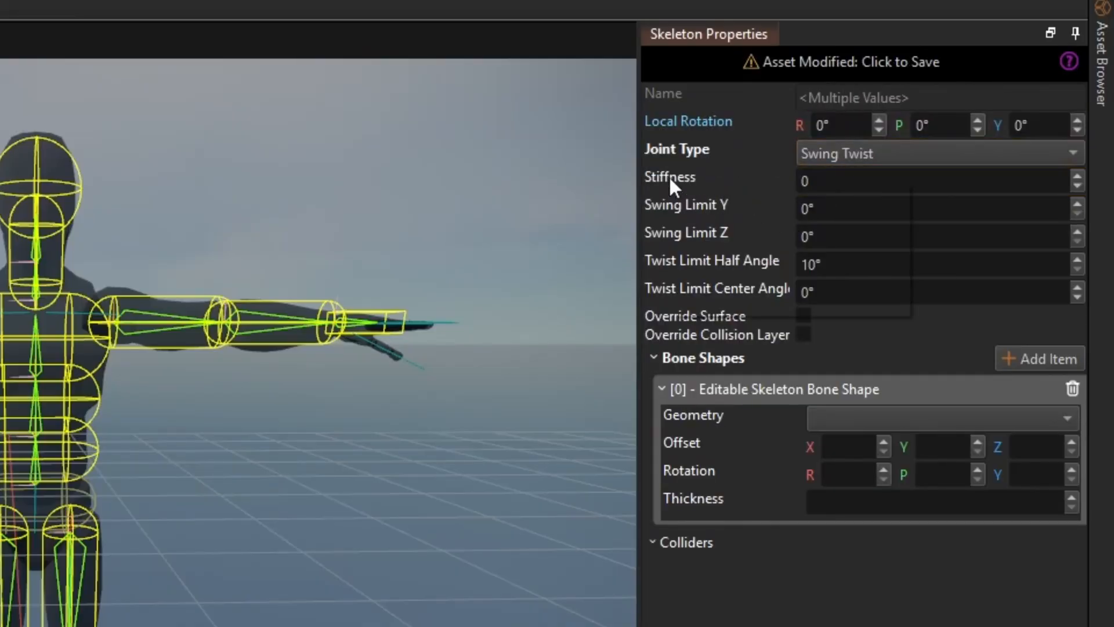
click(730, 194)
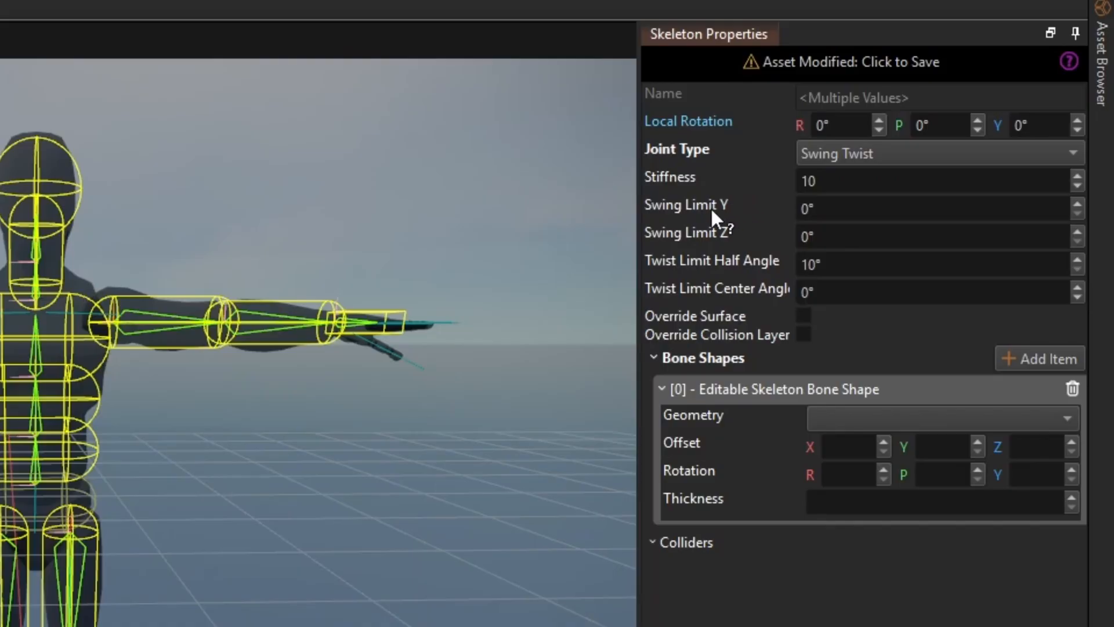
right_click(694, 202)
click(740, 211)
right_click(708, 232)
click(755, 244)
key(ctrl+s)
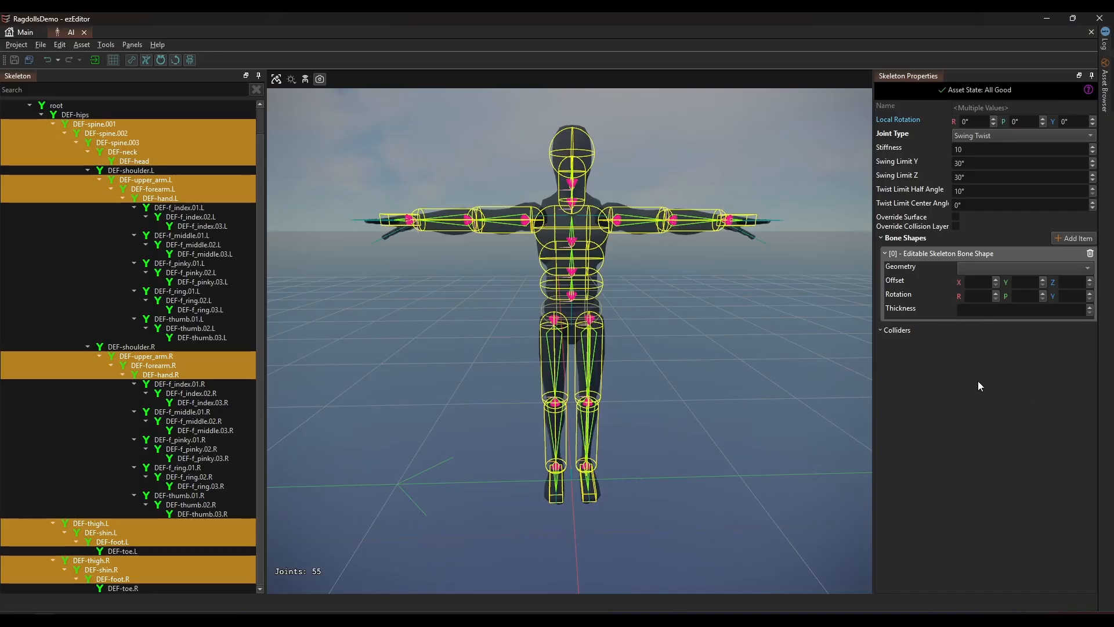
Step: Run the Main scene simulation to check the jointed ragdoll, and stop it
click(17, 33)
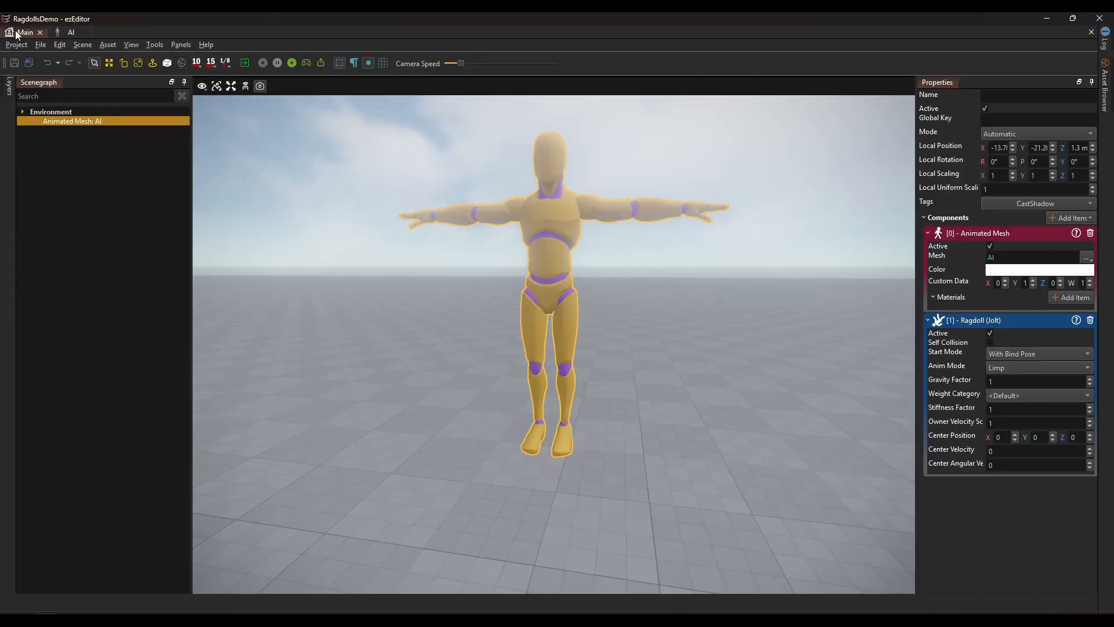
click(293, 60)
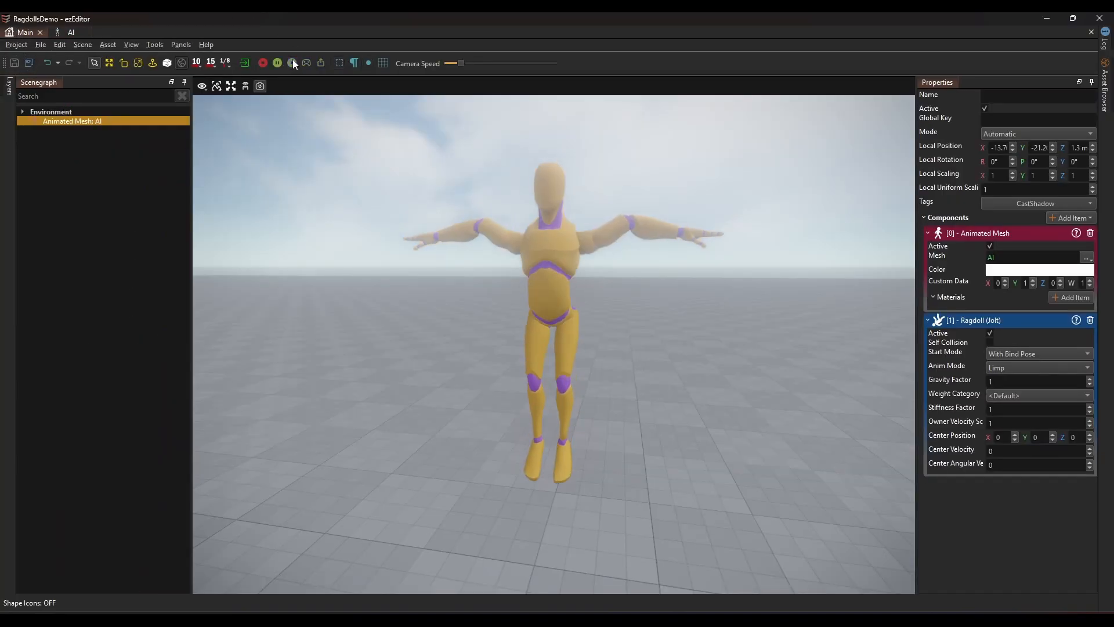
click(259, 64)
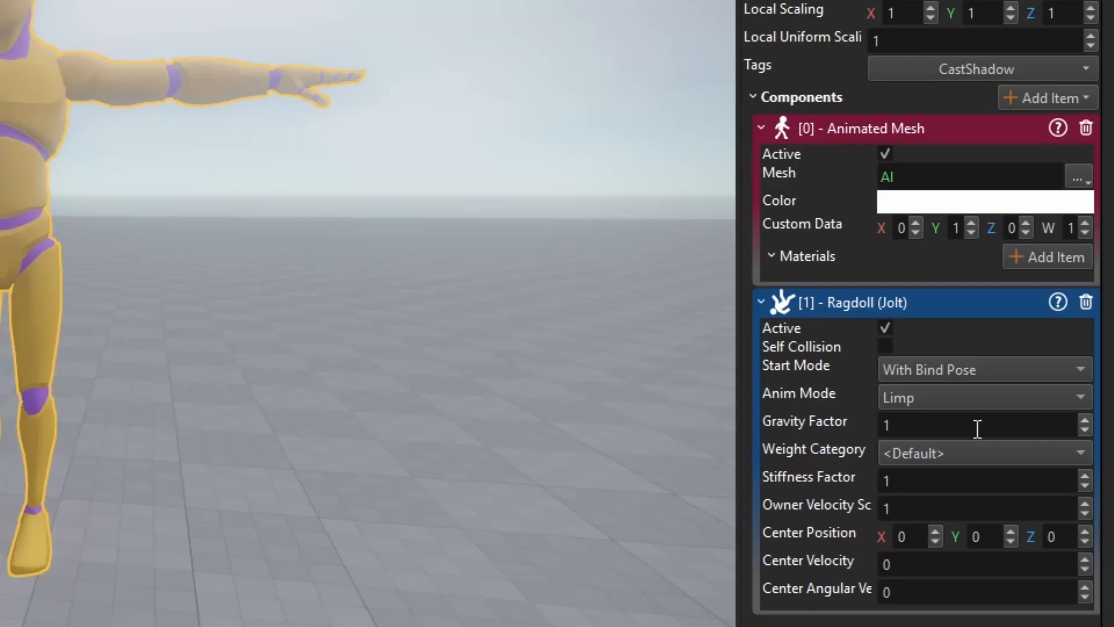
Step: Set the ragdoll's gravity factor to 0 and simulate the scene to inspect its floating pose, stopping it when done
click(978, 429)
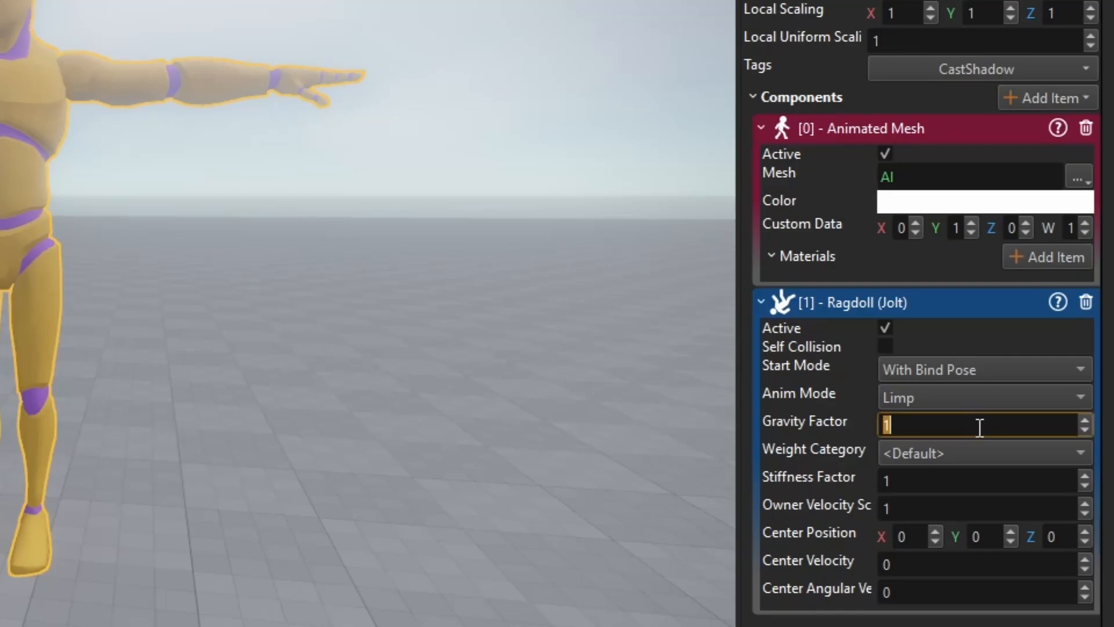
text(0)
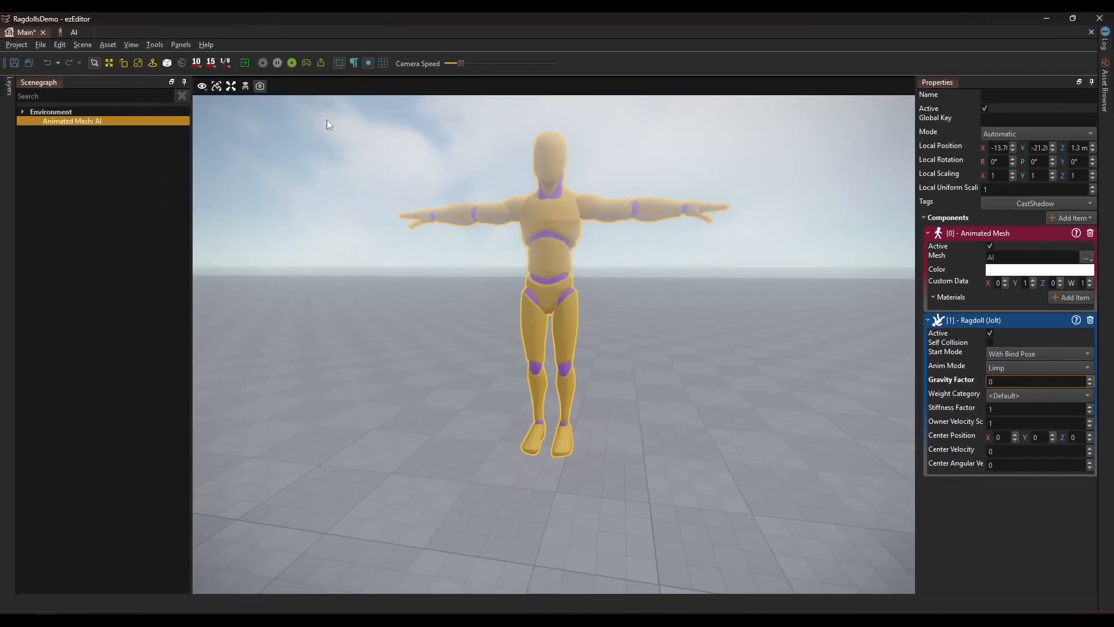
click(187, 27)
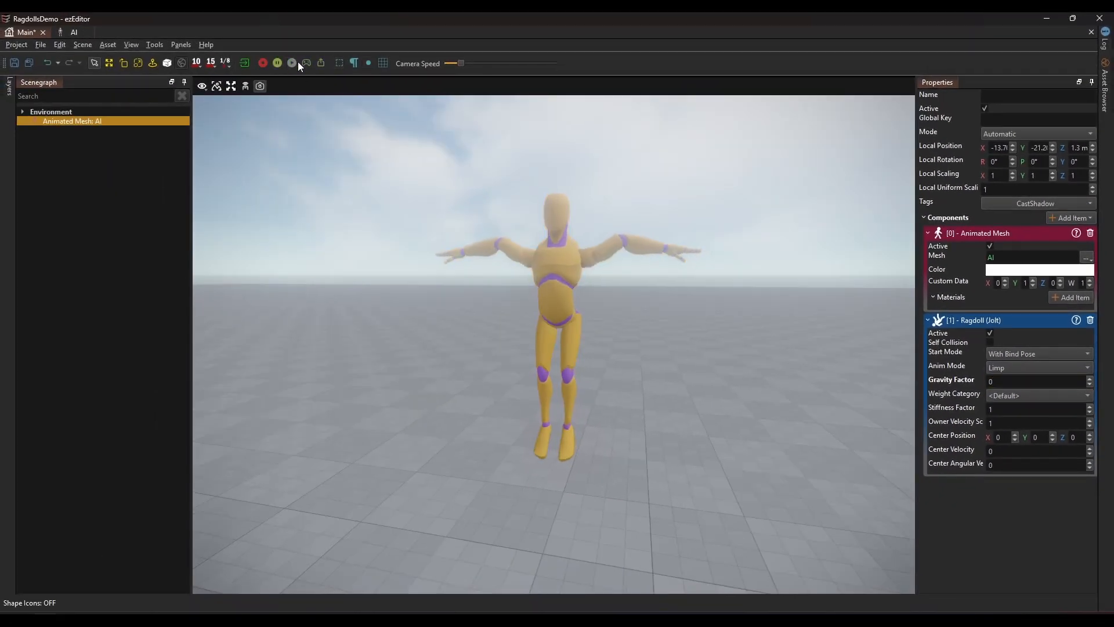
mouse_move(653, 315)
right_down()
mouse_move(792, 312)
mouse_move(657, 315)
mouse_move(667, 318)
right_up()
key(a)
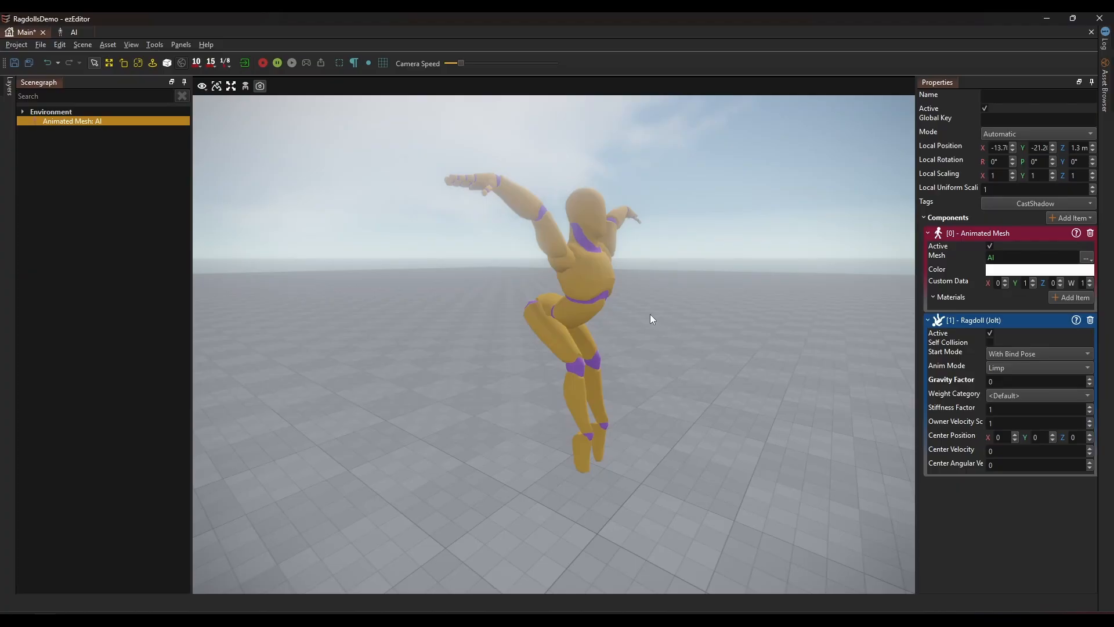
click(262, 62)
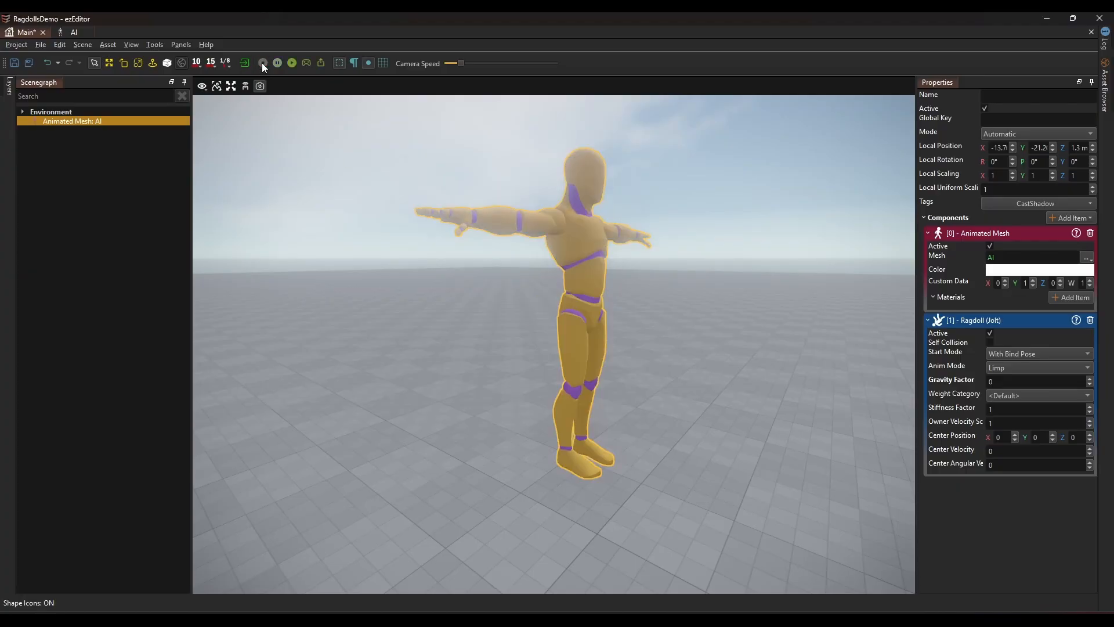
Step: Examine the swing limit cones on the AI skeleton's joints
click(63, 32)
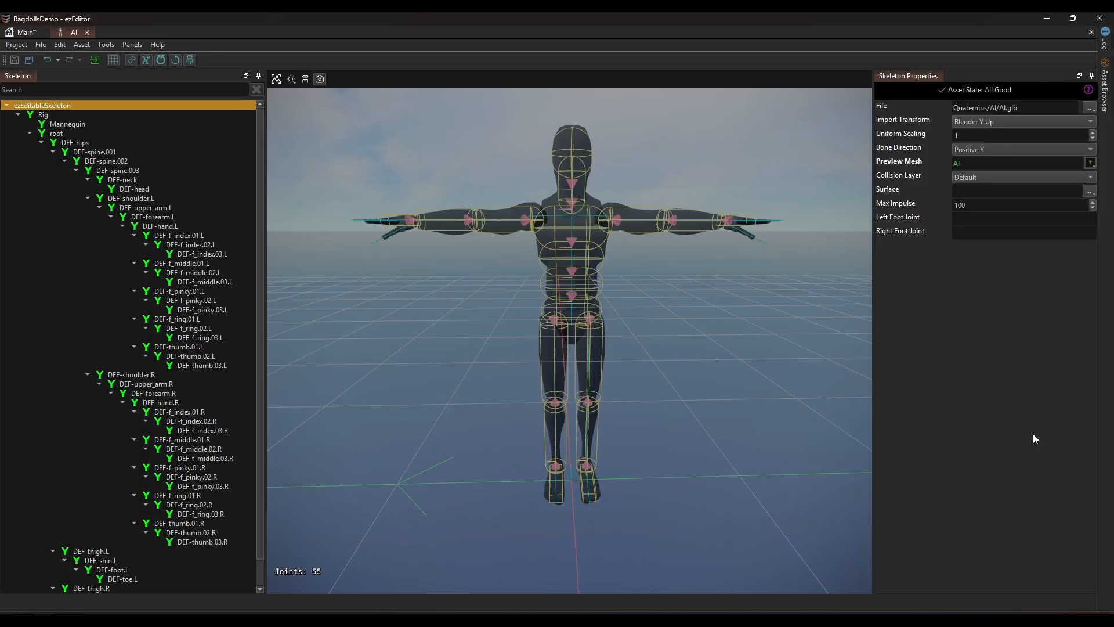
key(w)
mouse_move(771, 434)
right_down()
mouse_move(770, 405)
mouse_move(771, 496)
mouse_move(771, 424)
right_up()
key(s)
key(s)
key(s)
right_drag(601, 453, 600, 456)
key(w)
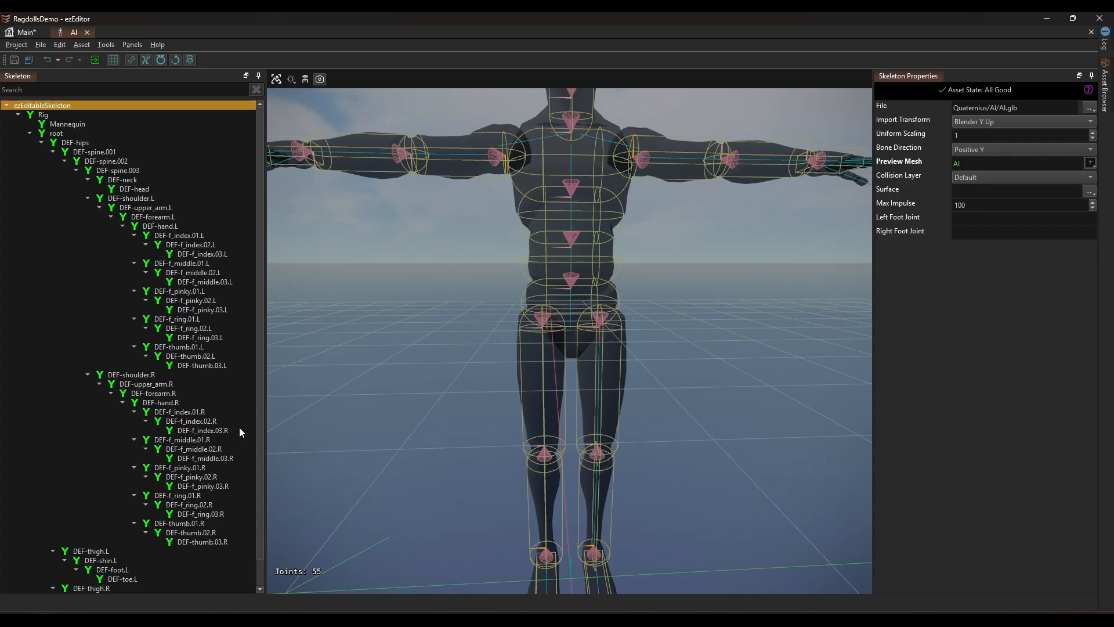
Step: Rotate the joint limits of DEF-thigh.L and DEF-thigh.R through their local rotation so the swing cones point down the legs
click(83, 170)
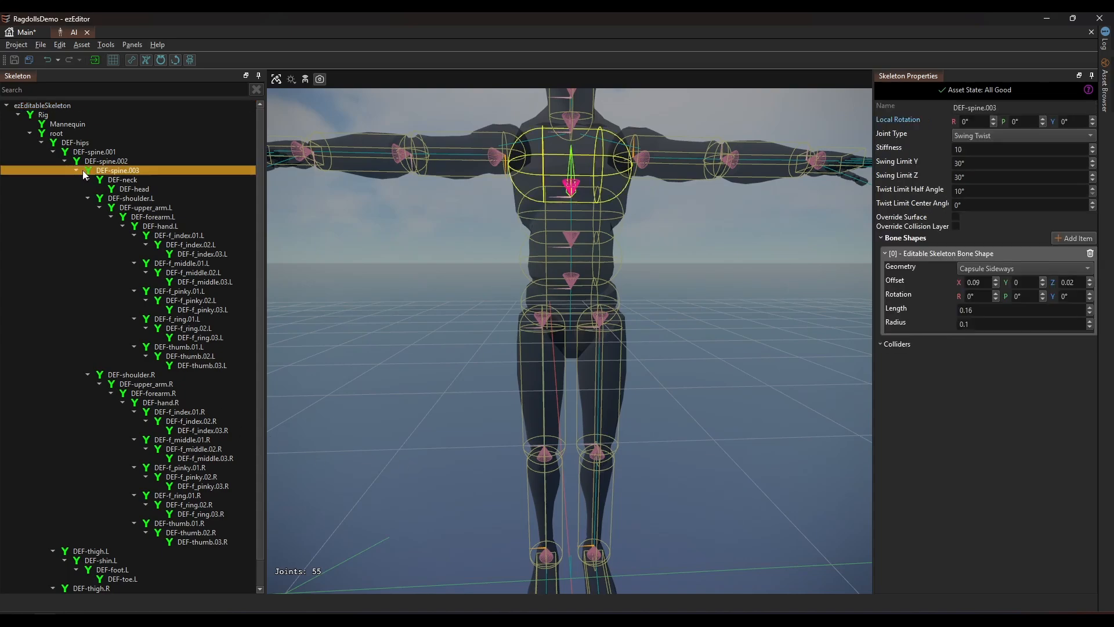
click(76, 170)
click(110, 181)
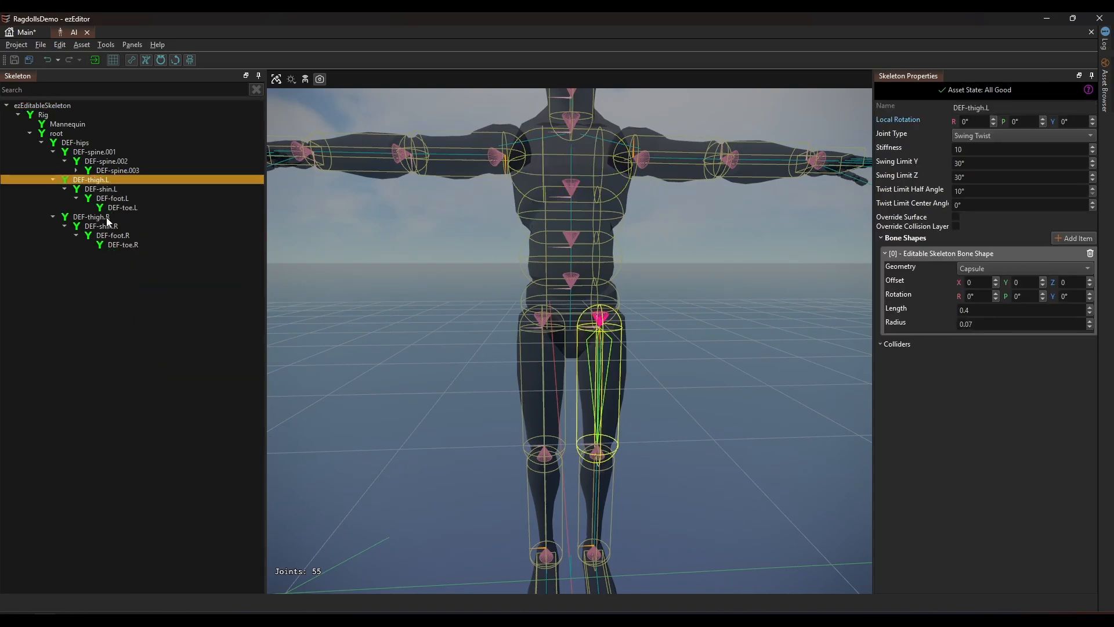
ctrl+click(108, 217)
key(w)
mouse_move(460, 391)
right_down()
mouse_move(461, 373)
mouse_move(461, 393)
right_up()
key(w)
key(a)
key(q)
key(s)
key(a)
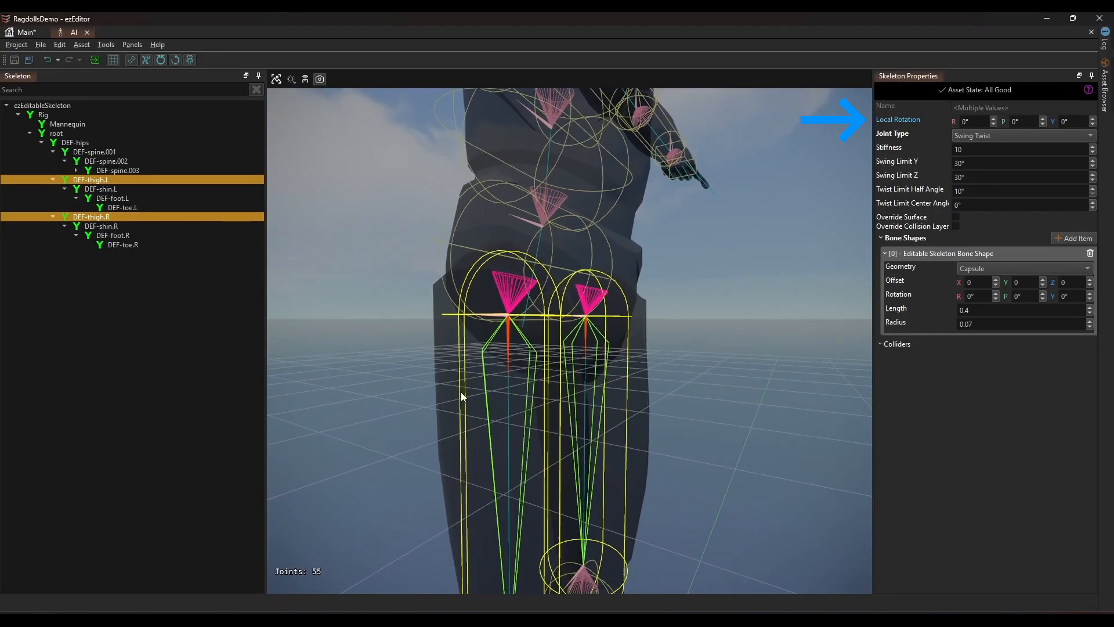
click(895, 123)
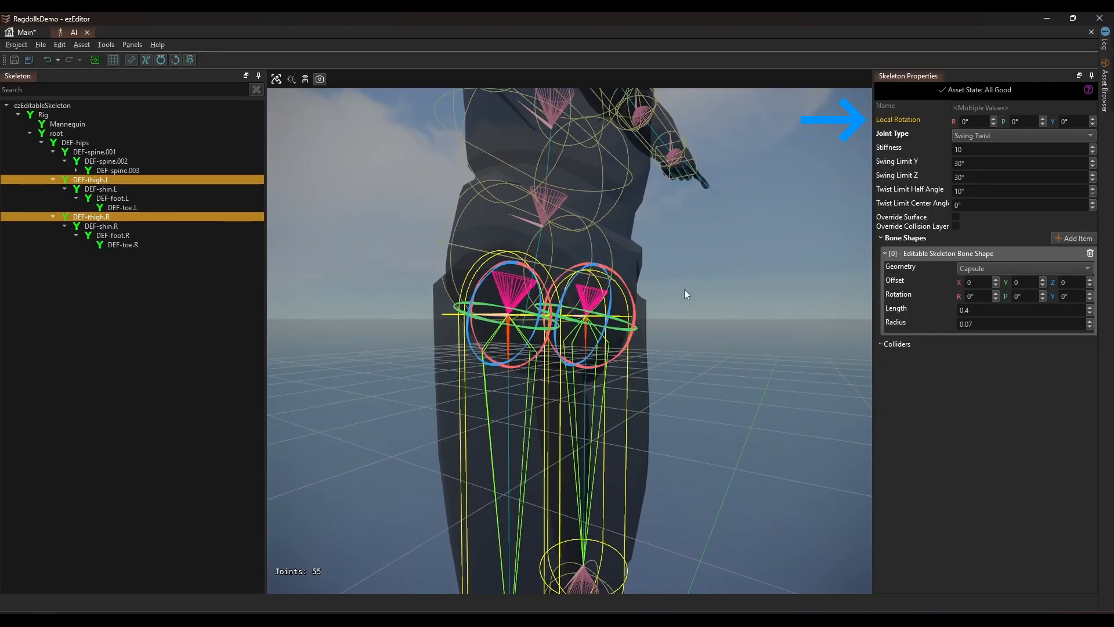
drag(630, 298, 631, 198)
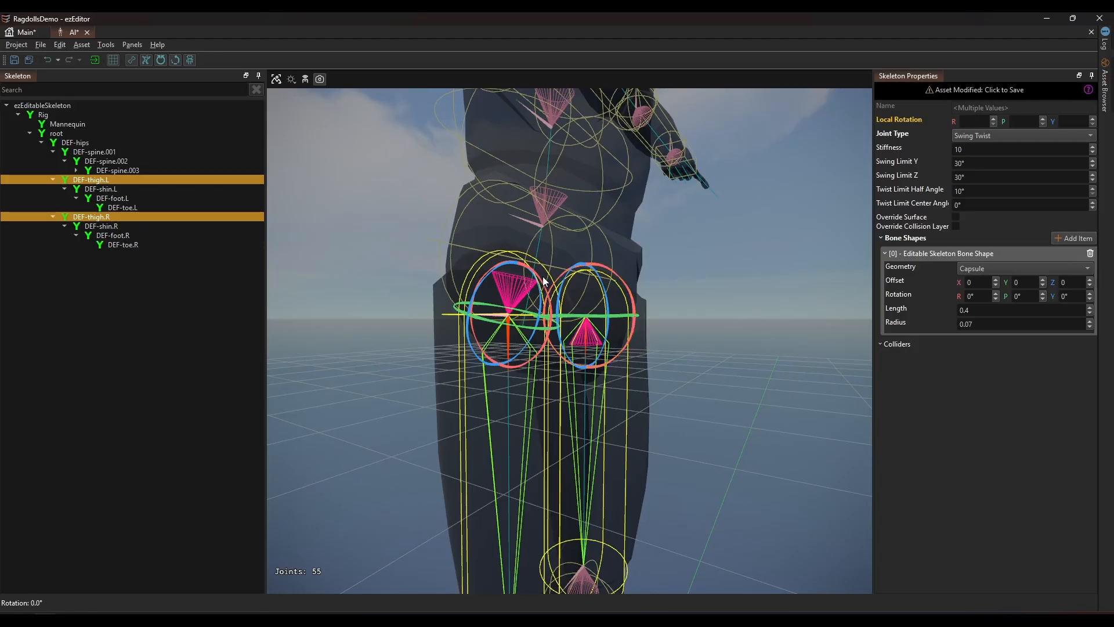
drag(538, 281, 538, 384)
Step: Rotate the joint limits of DEF-foot.L and DEF-foot.R to a 60° local roll and save the skeleton
right_drag(707, 251, 716, 259)
key(w)
click(116, 198)
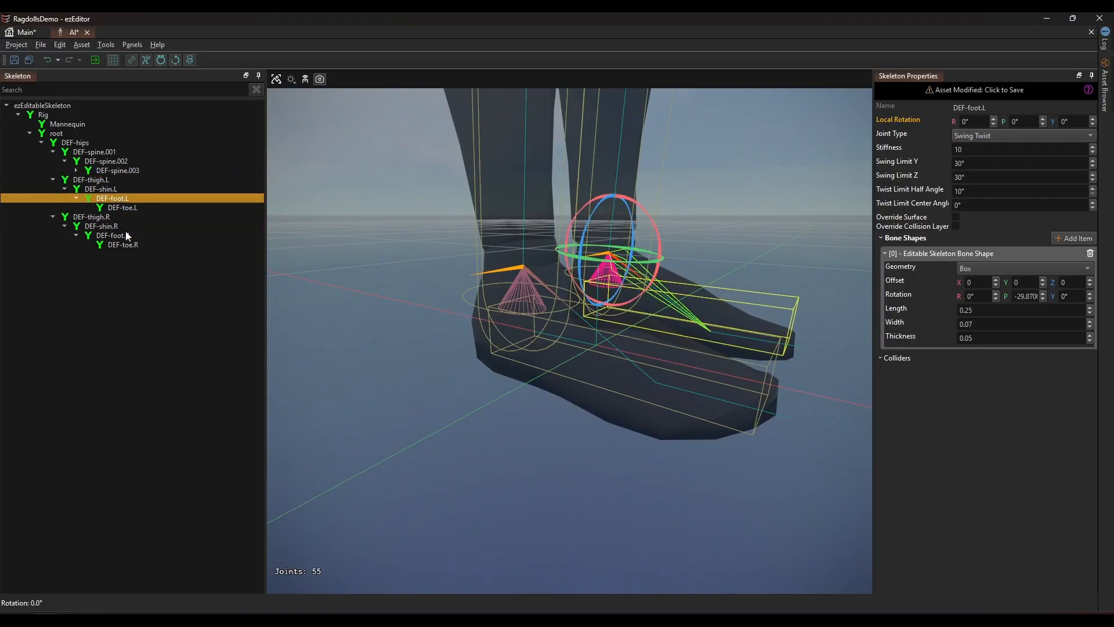
ctrl+click(123, 236)
drag(584, 285, 705, 224)
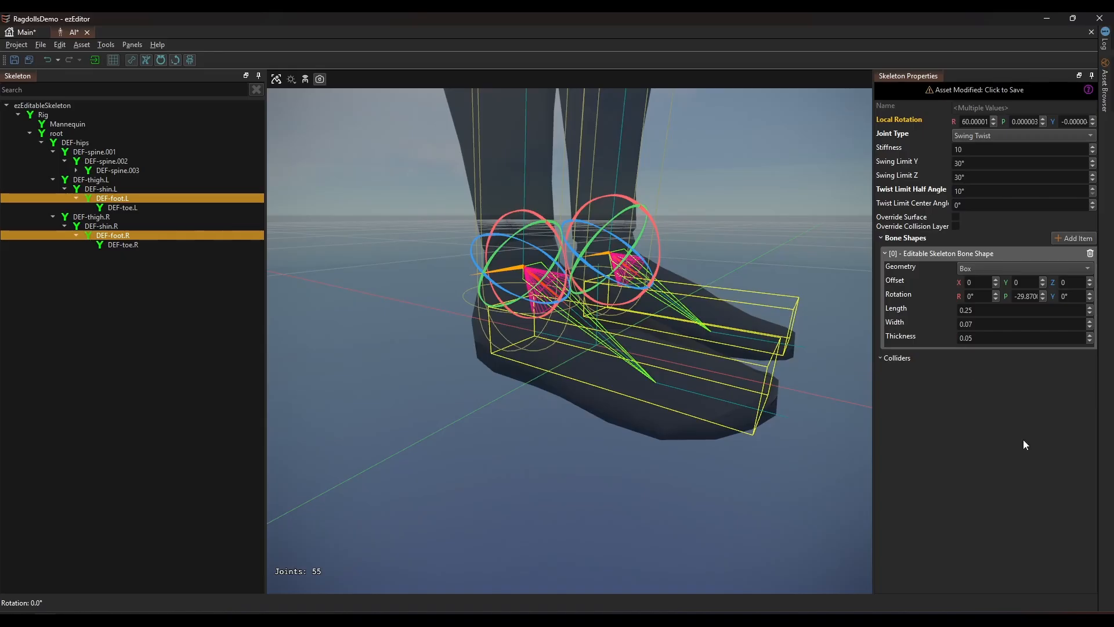
click(15, 59)
Step: Simulate the Main scene to check the ragdoll with the reoriented leg joints, and stop it
click(21, 33)
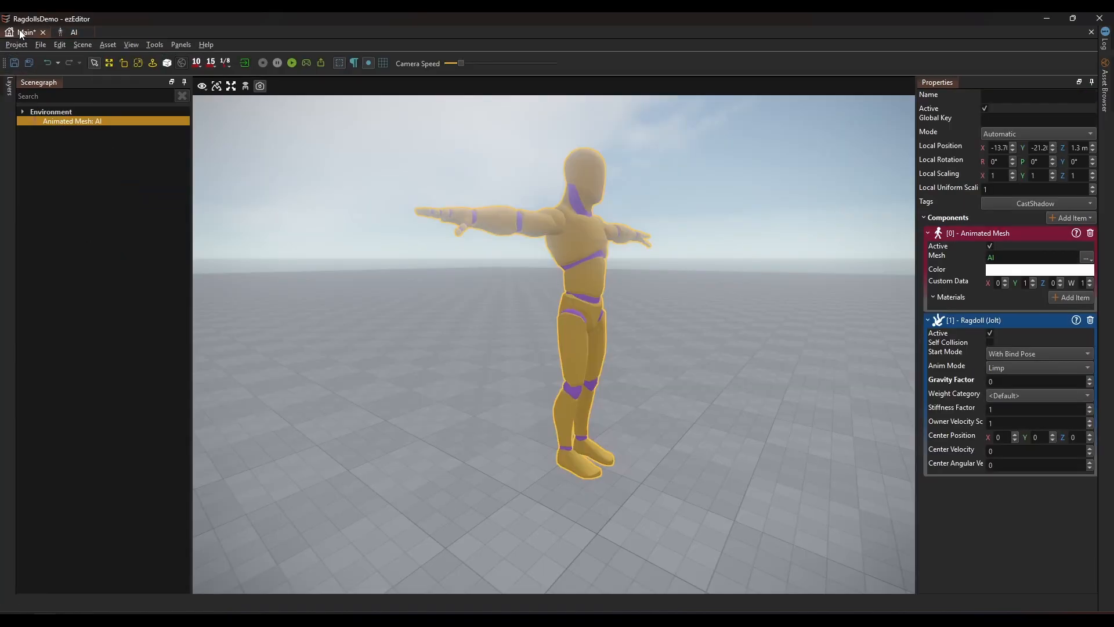
click(291, 63)
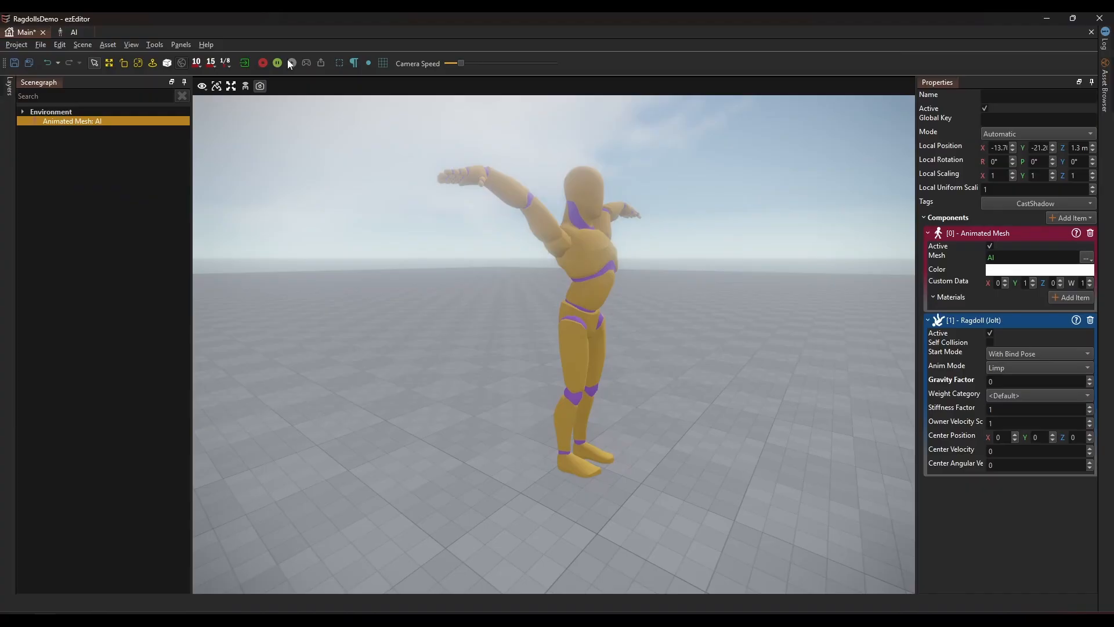
click(262, 63)
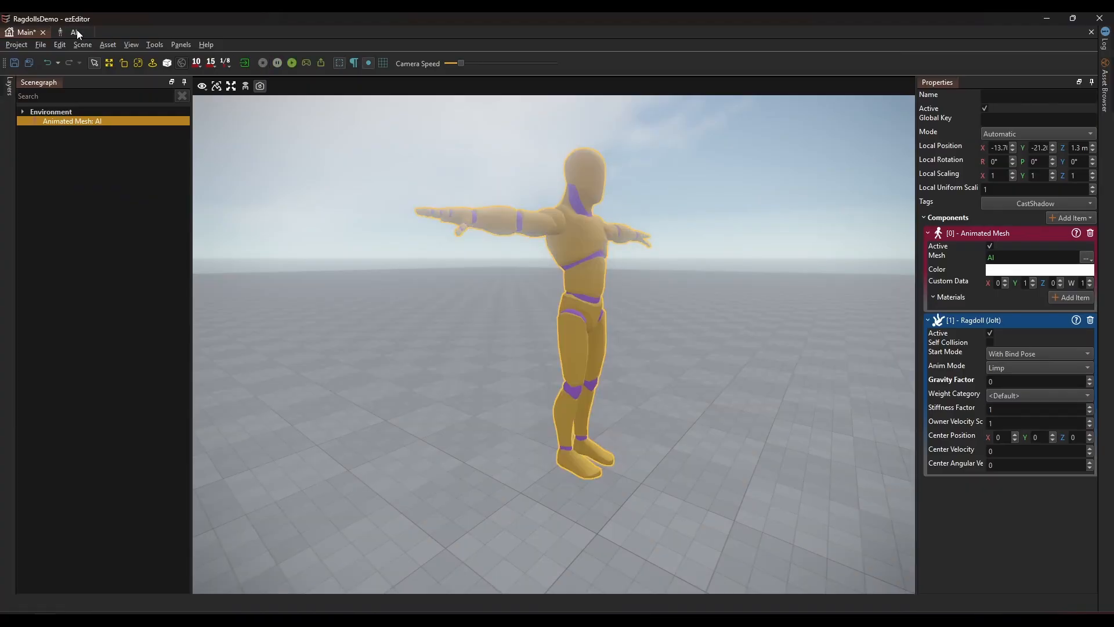
Step: In the AI skeleton, set the joint type of DEF-upper_arm.L and DEF-upper_arm.R to None and save
click(69, 32)
right_drag(418, 244, 522, 203)
key(w)
mouse_move(509, 134)
right_down()
mouse_move(551, 119)
mouse_move(560, 99)
mouse_move(592, 142)
mouse_move(481, 142)
mouse_move(528, 137)
right_up()
key(a)
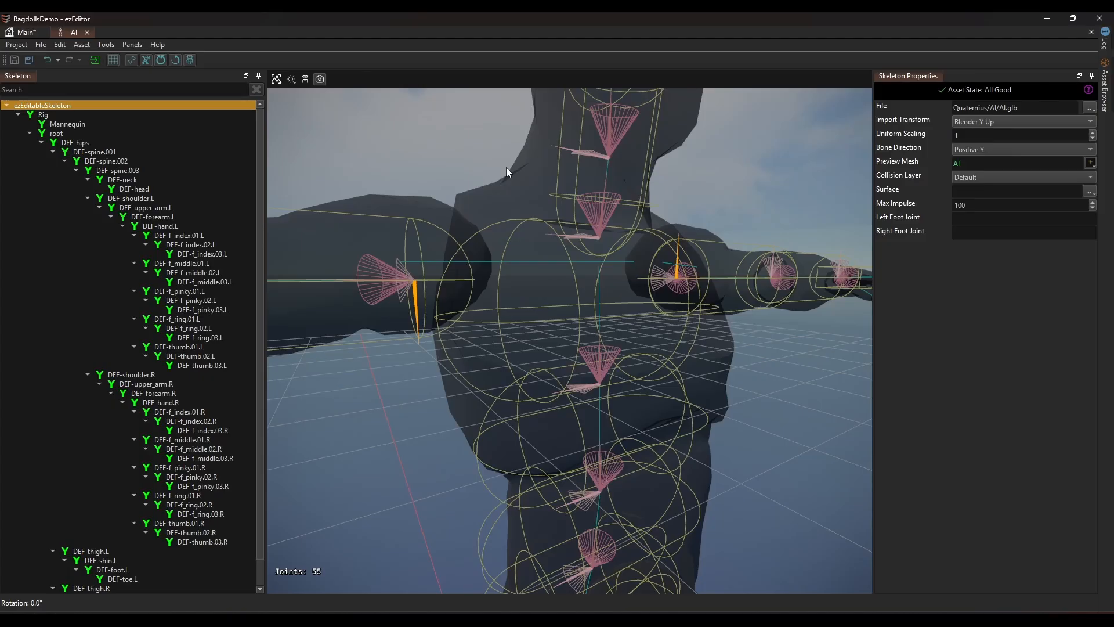
click(143, 209)
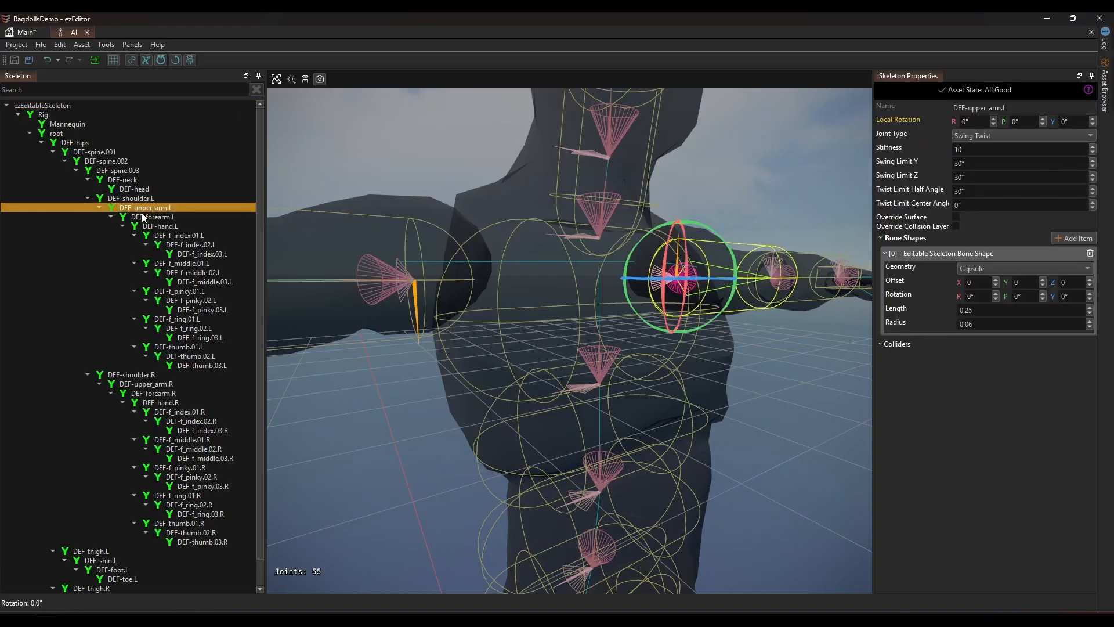
ctrl+click(156, 388)
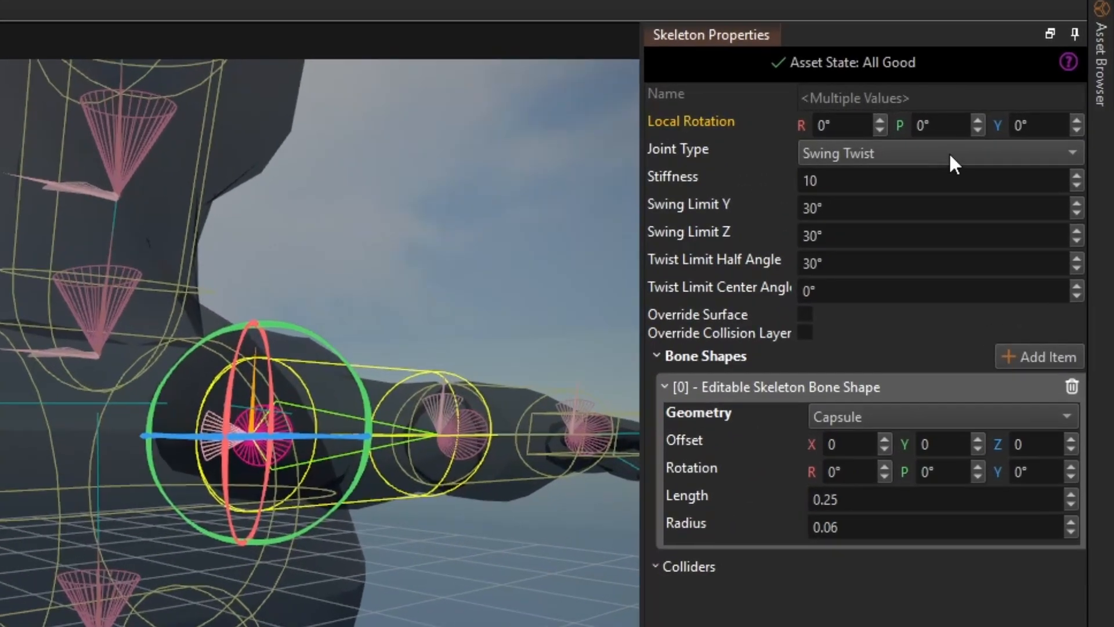
click(1014, 136)
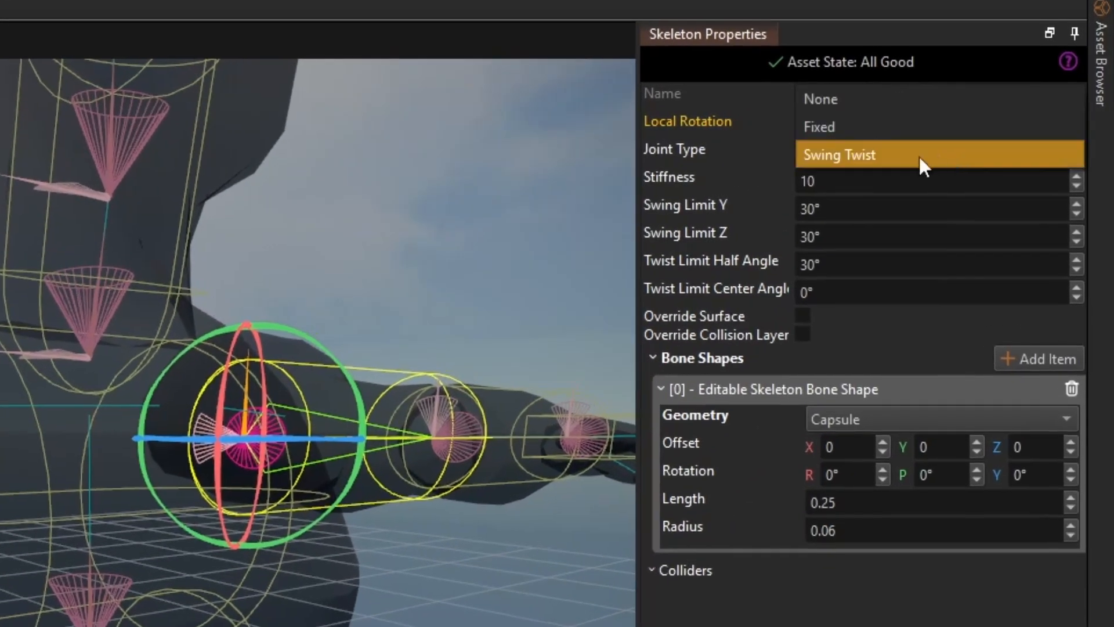
click(897, 99)
click(790, 53)
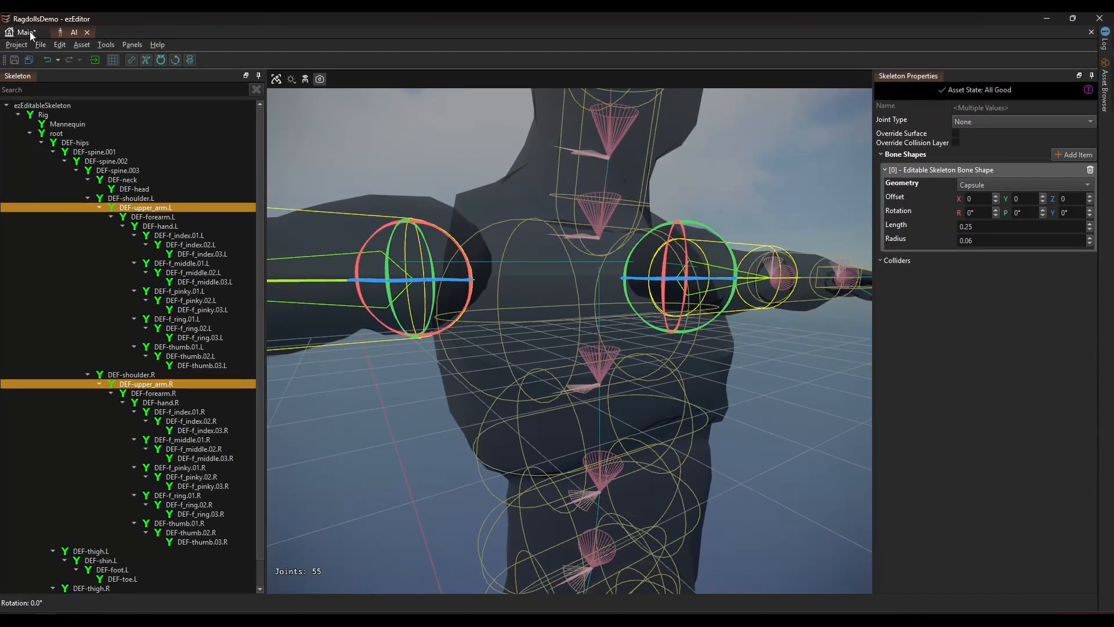
Step: Simulate the Main scene to check the ragdoll without upper arm joints, and stop it
click(26, 32)
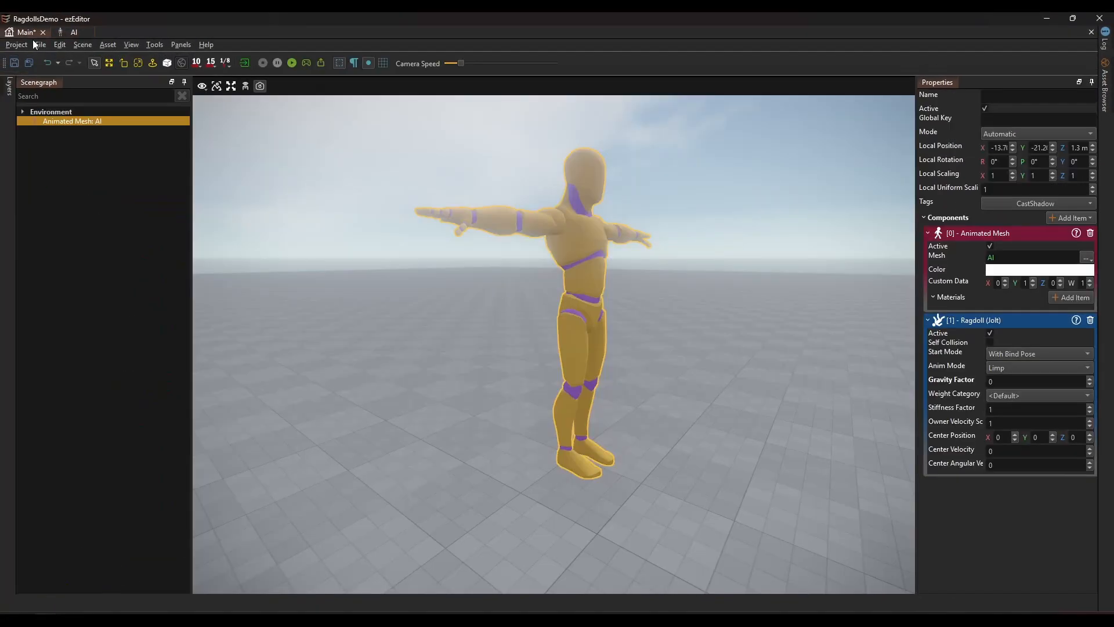
click(291, 63)
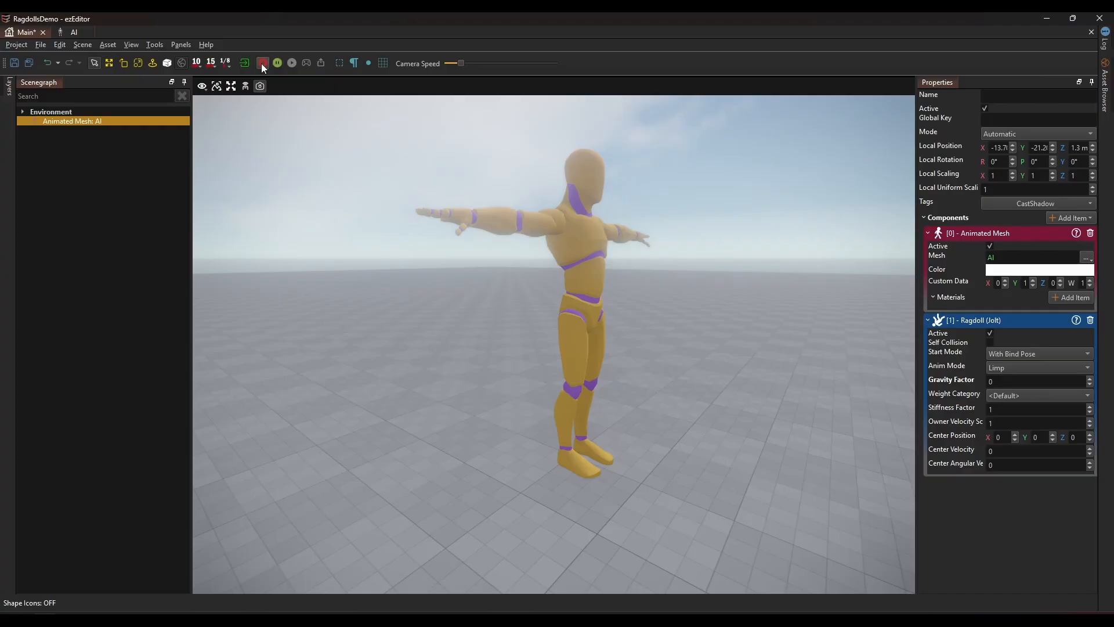
click(262, 63)
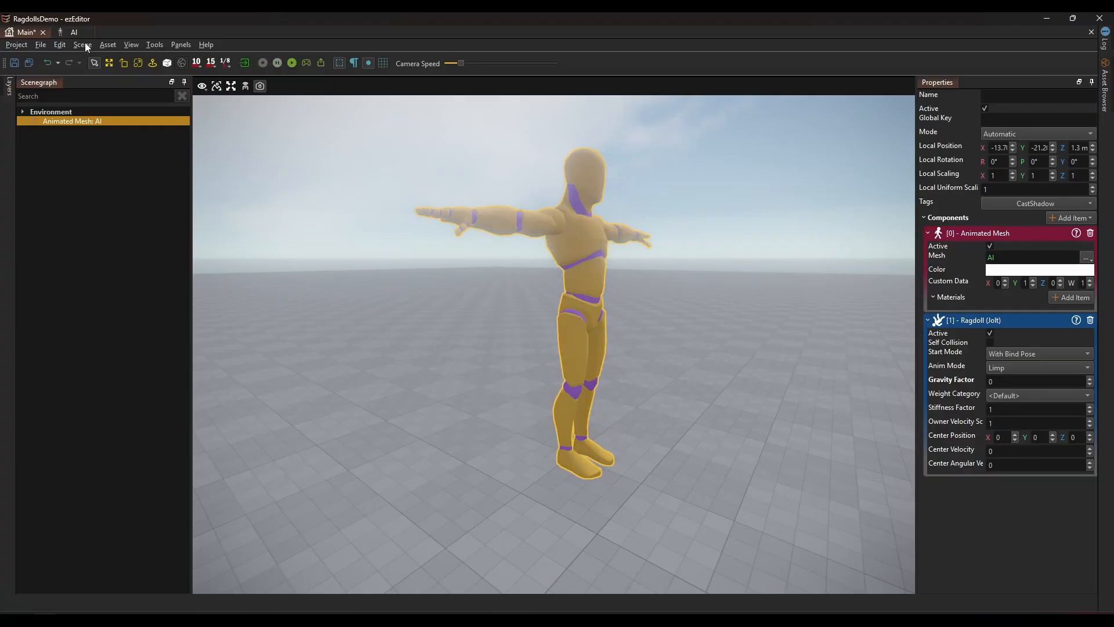
Step: Set both upper arms' joint type back to Swing Twist and rotate their joint limits at the shoulders through the local rotation
click(70, 31)
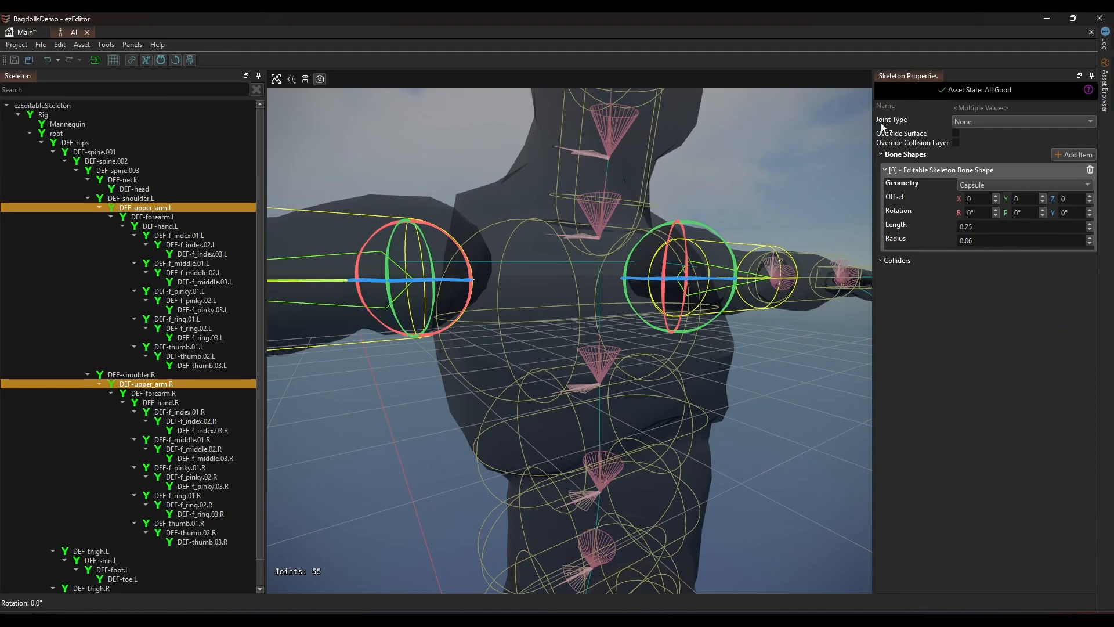
click(981, 121)
click(983, 145)
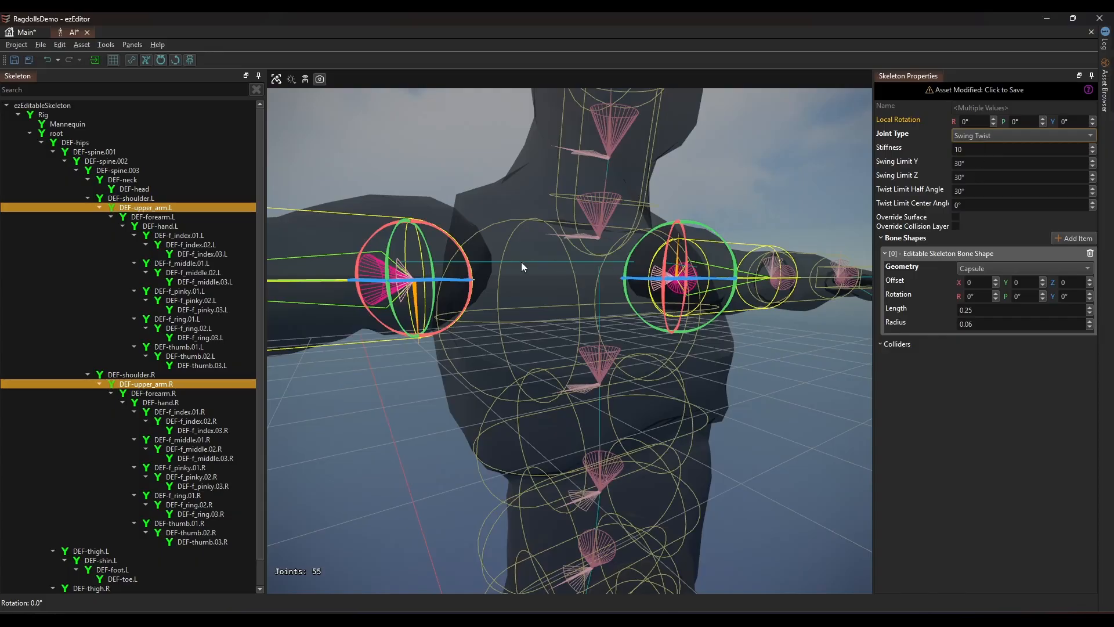
right_drag(521, 262, 464, 313)
drag(686, 316, 690, 354)
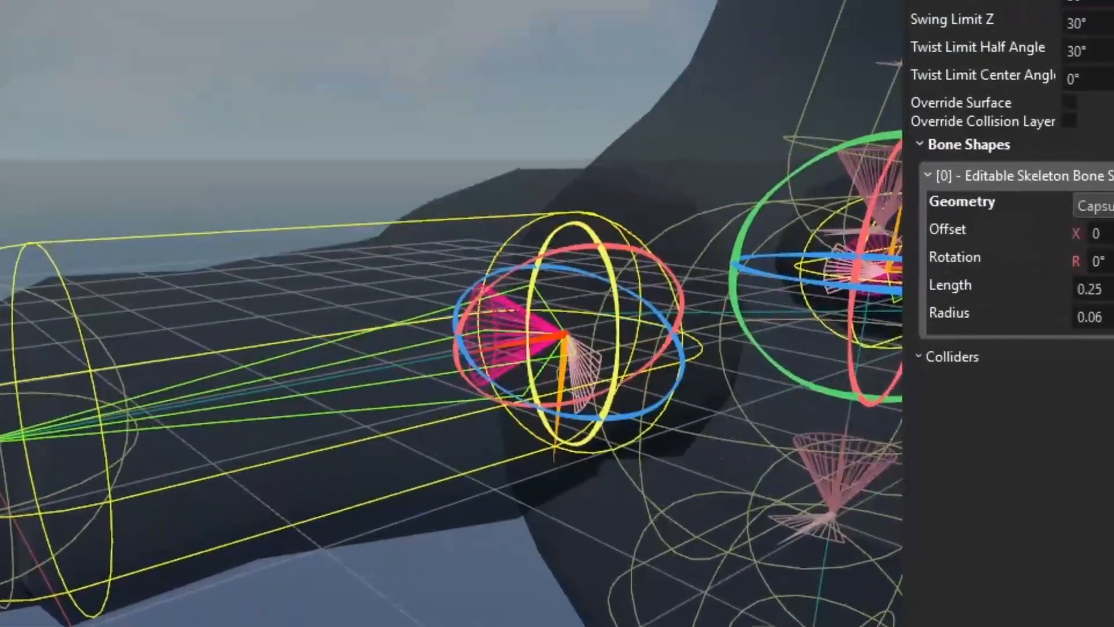
drag(617, 314, 614, 378)
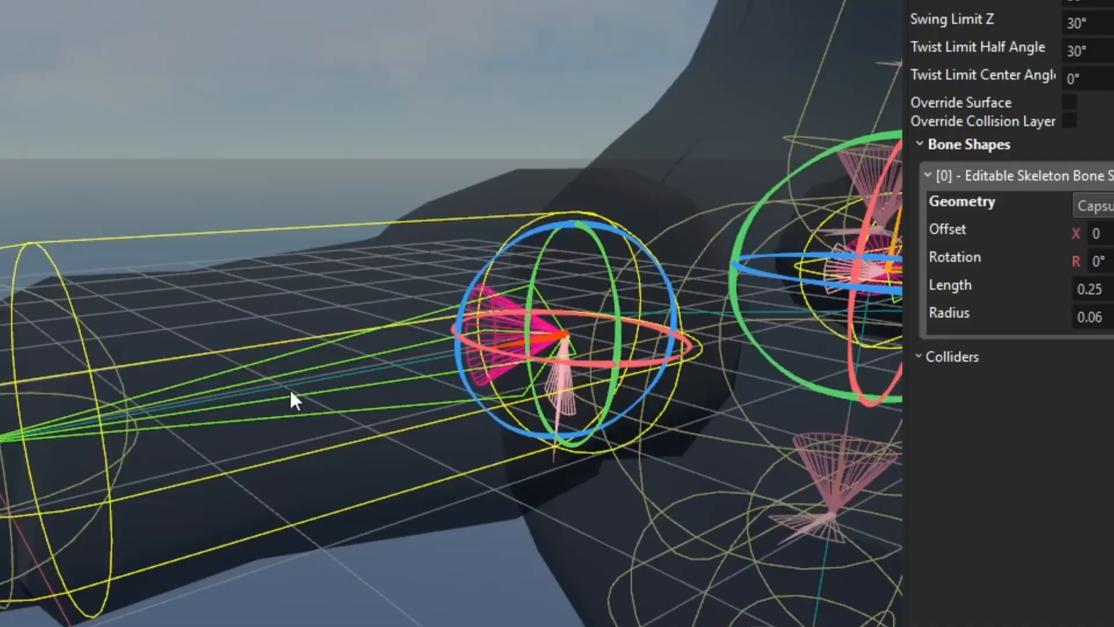
mouse_move(290, 388)
right_down()
mouse_move(162, 389)
mouse_move(274, 400)
right_up()
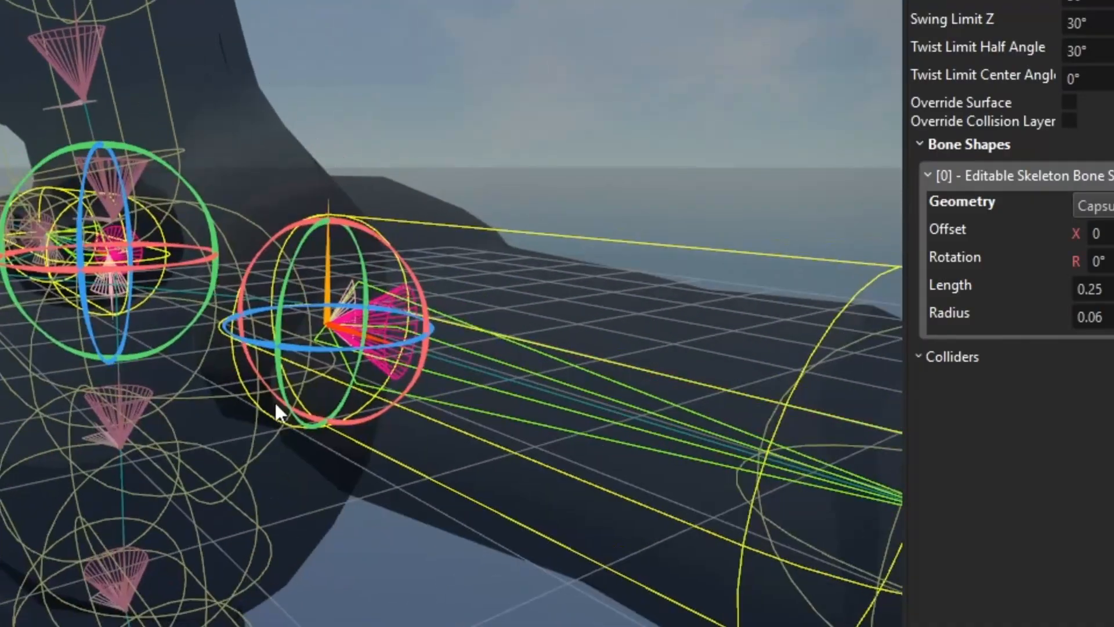
mouse_move(303, 241)
mouse_down()
mouse_move(314, 218)
mouse_move(293, 267)
mouse_move(305, 252)
mouse_up()
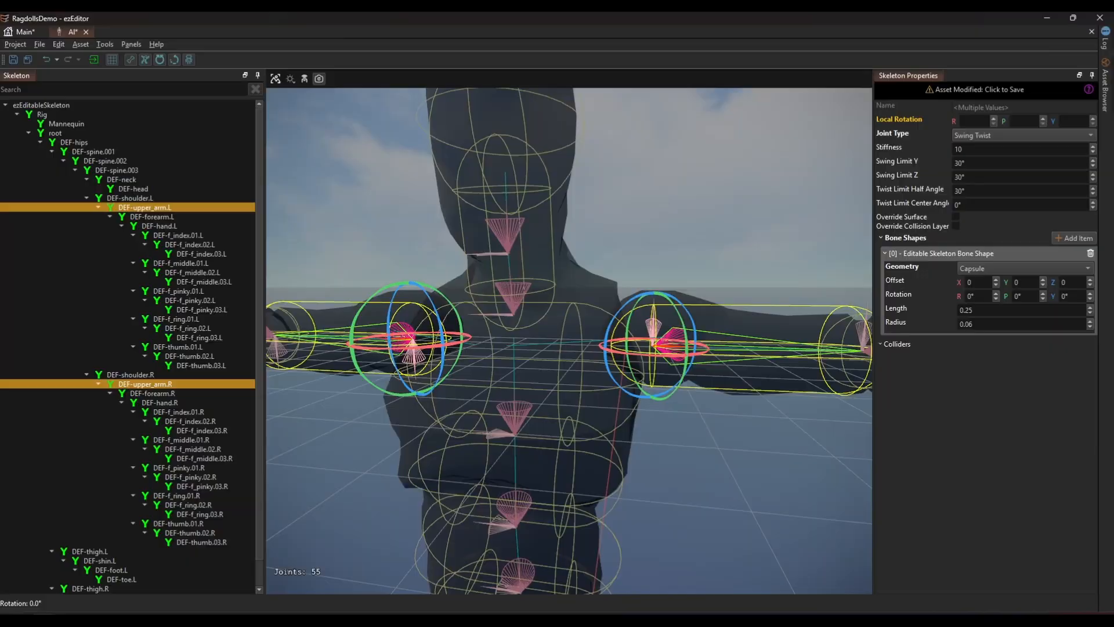
right_drag(569, 341, 607, 358)
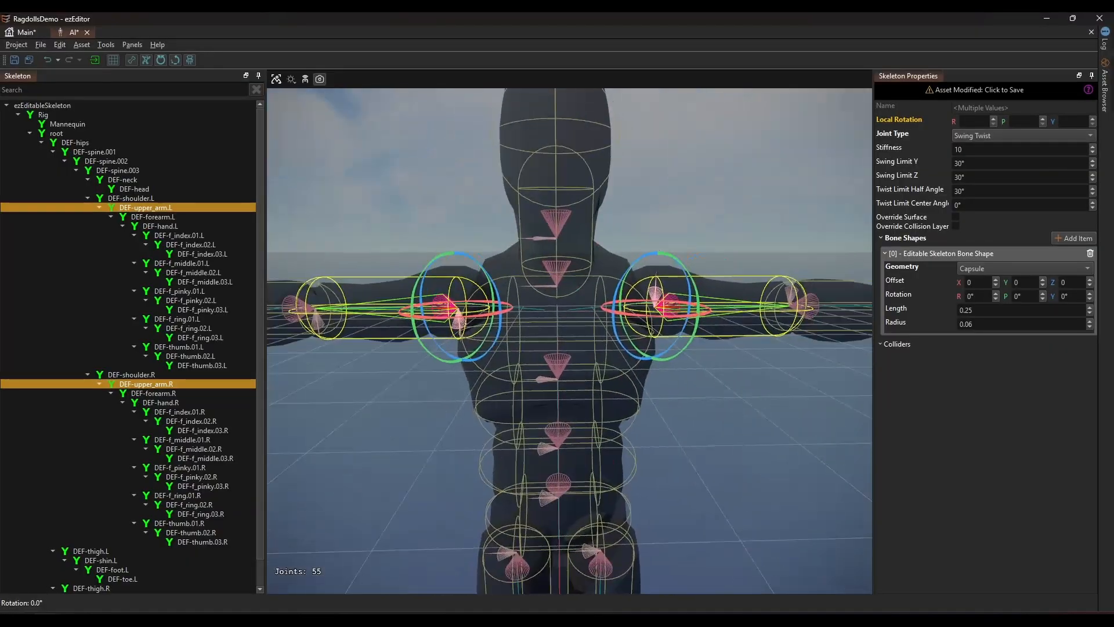
Step: Set the joint type of DEF-upper_arm.R alone to None, save, and simulate the Main scene
click(229, 384)
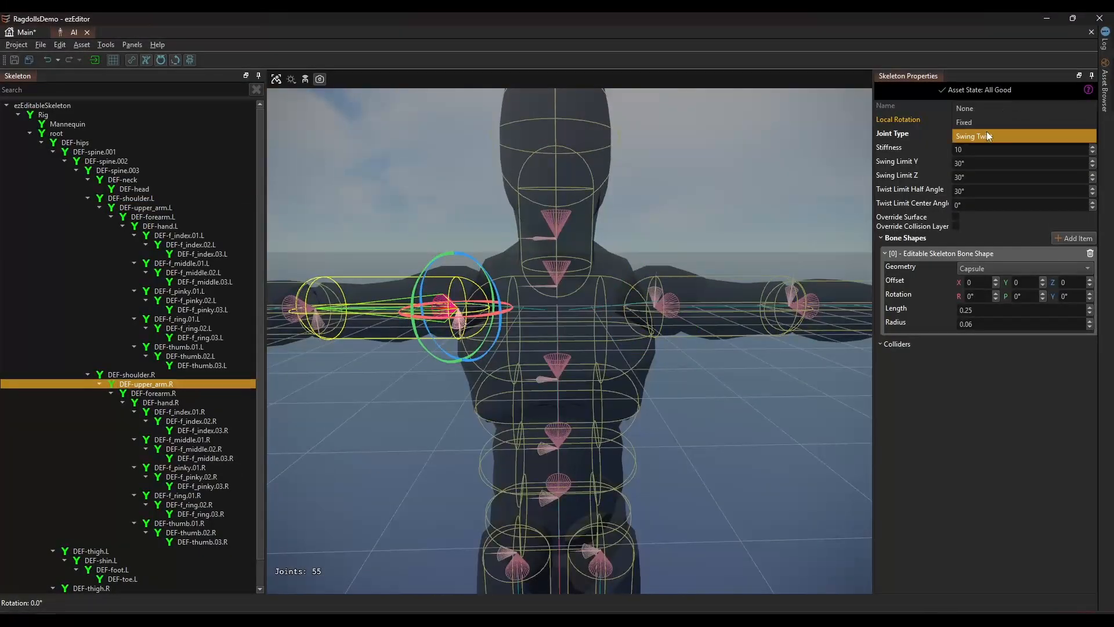
click(18, 61)
click(26, 32)
click(280, 63)
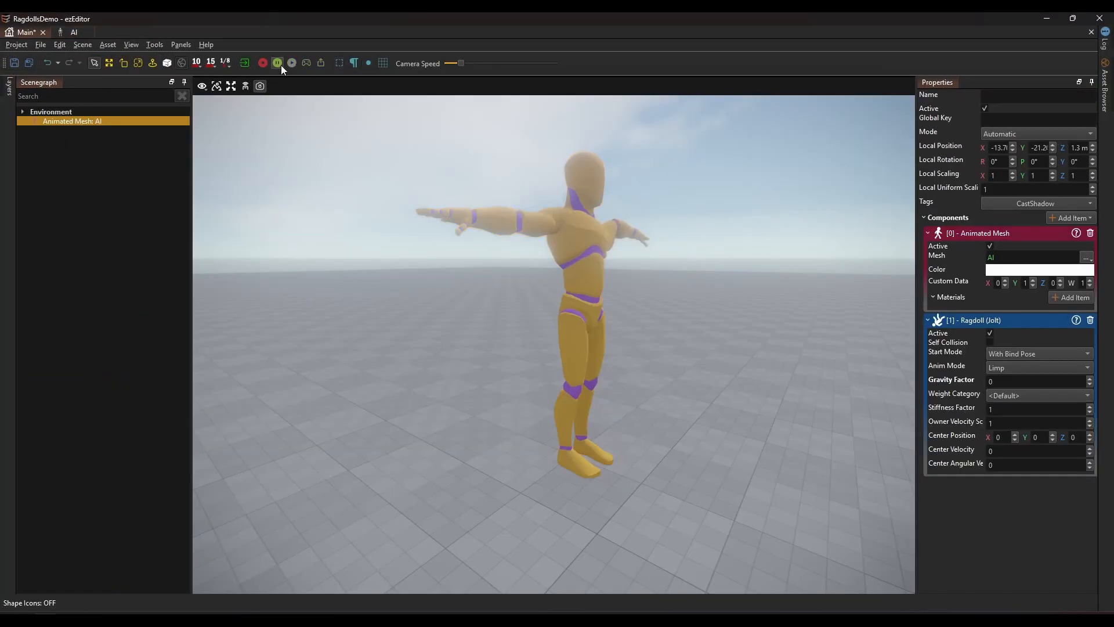
mouse_move(289, 97)
right_down()
mouse_move(279, 92)
mouse_move(289, 92)
right_up()
Step: Set Swing Limit Y and Swing Limit Z of DEF-upper_arm.L to 80°
click(69, 33)
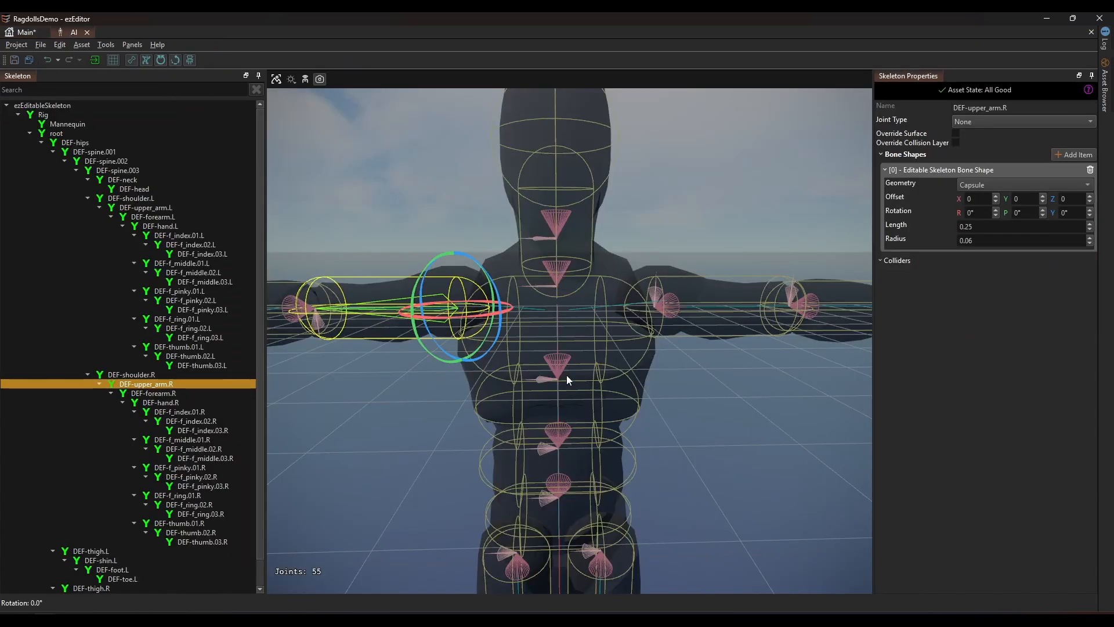
click(148, 208)
drag(781, 326, 765, 333)
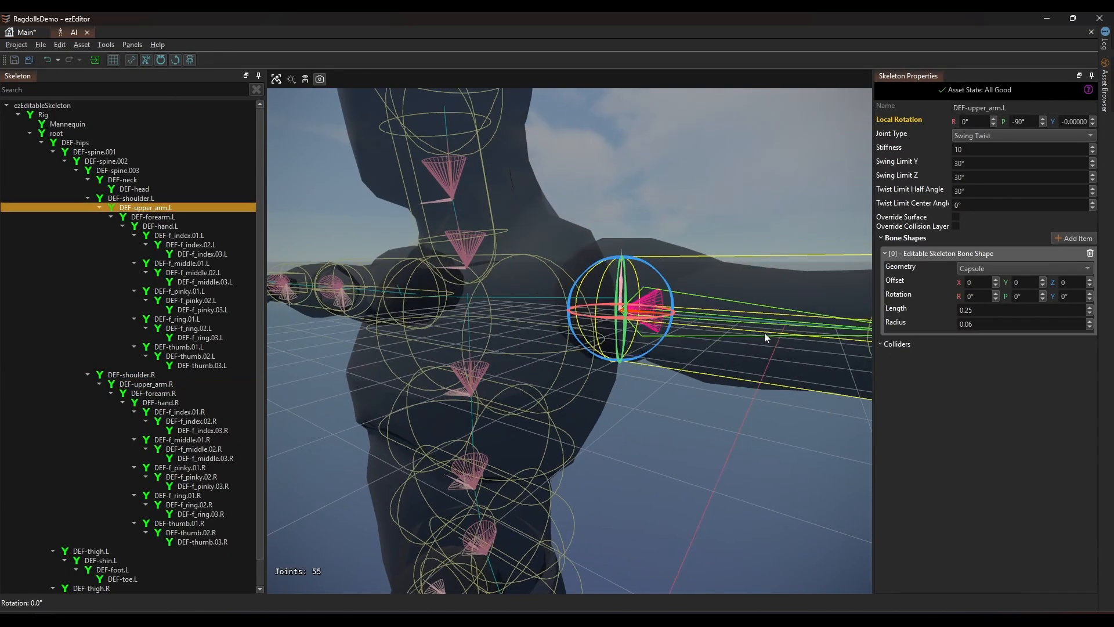
double_click(1005, 165)
text(80)
key(Tab)
text(80)
key(Return)
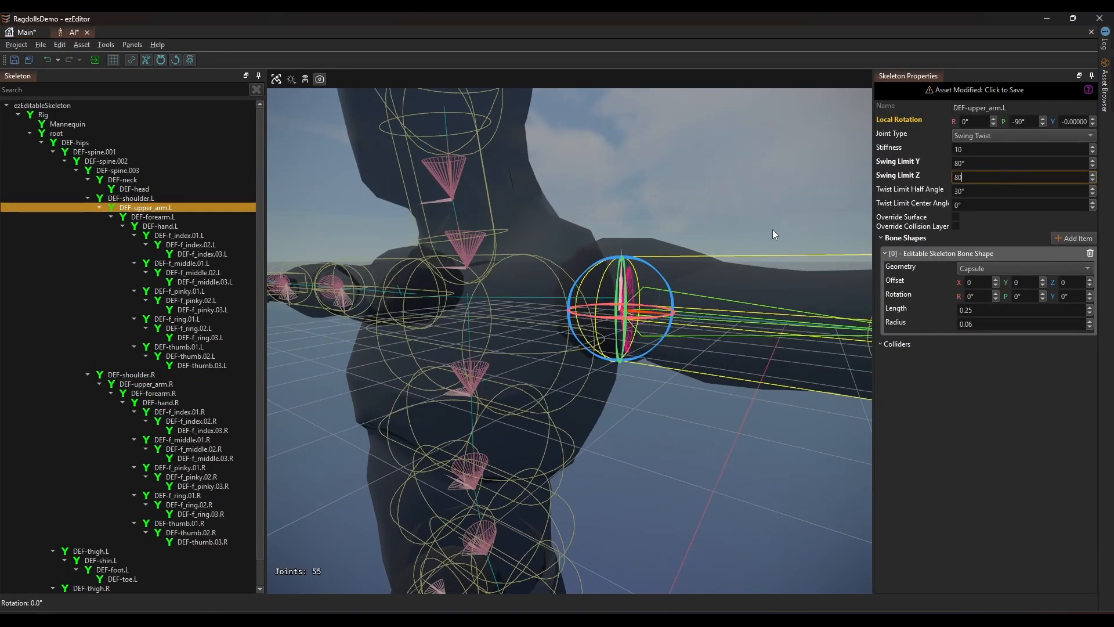
Step: Set DEF-upper_arm.L's Twist Limit Half Angle to 60°, rotate its joint limits to a pitch of -45°, and save
drag(772, 228, 610, 231)
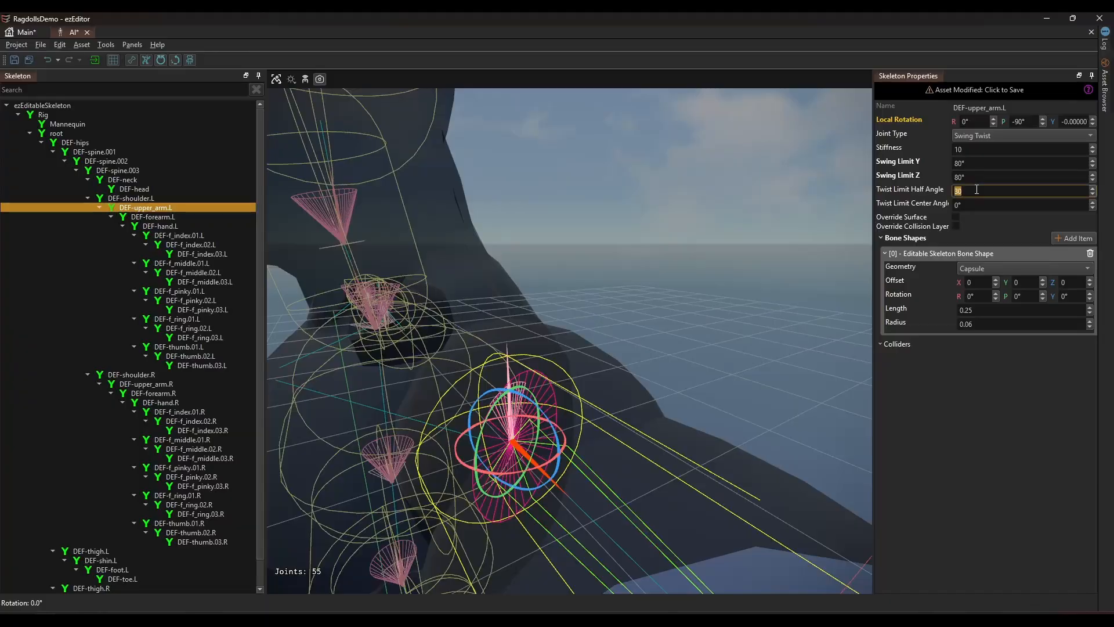
drag(493, 414, 487, 429)
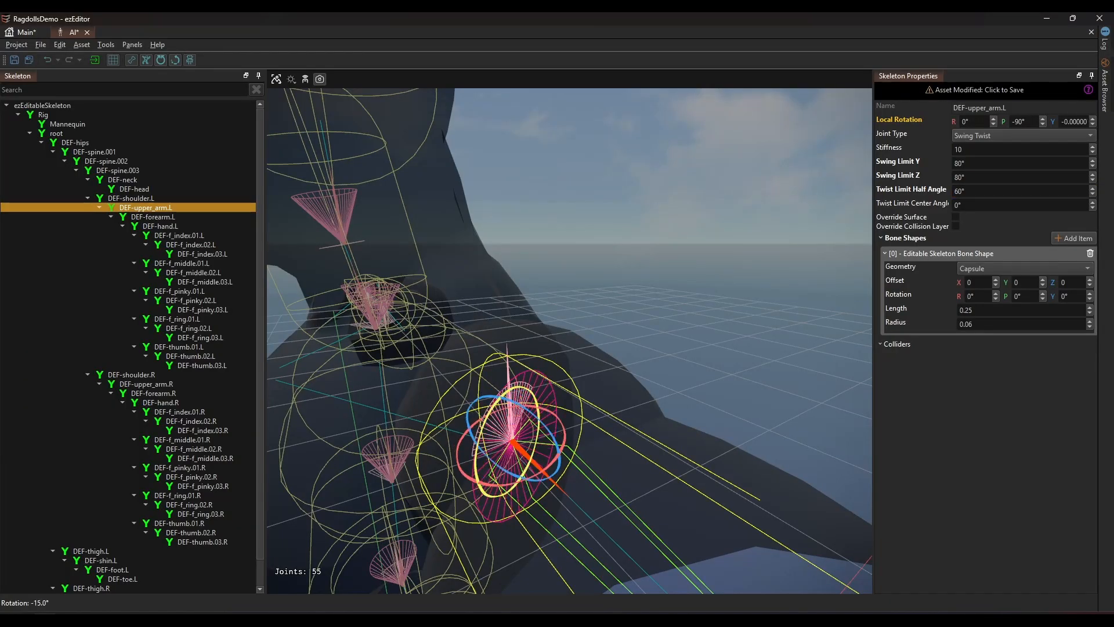
click(19, 63)
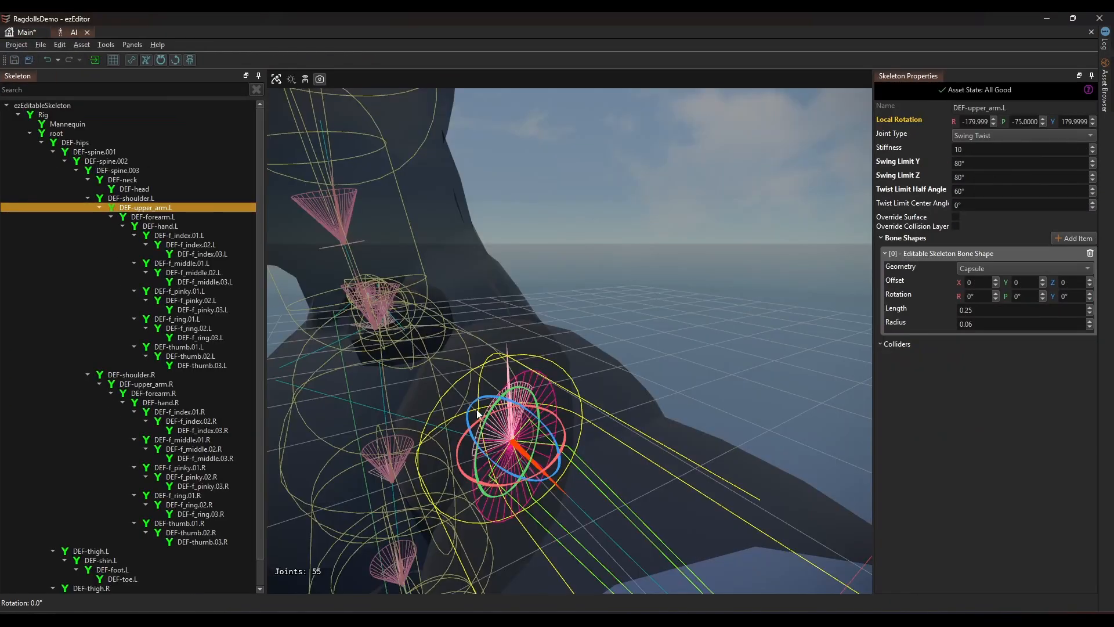
drag(490, 416, 480, 446)
click(15, 60)
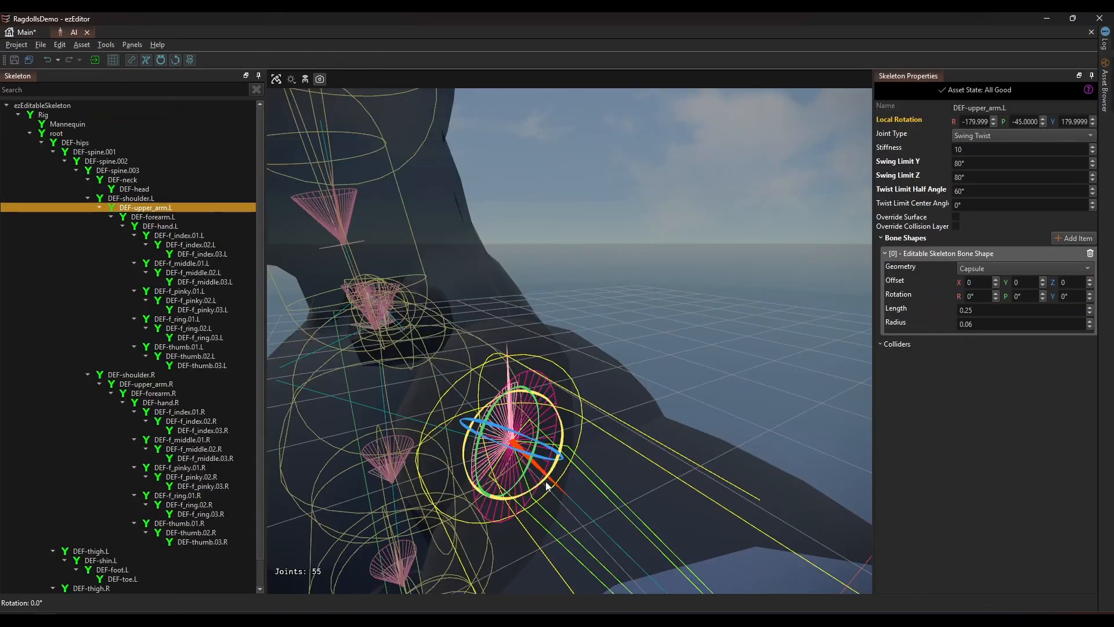
Step: Rotate DEF-upper_arm.L's joint limits further, and set its swing limits to 90° and its twist half angle to 70°
right_drag(546, 487, 777, 465)
drag(723, 441, 726, 435)
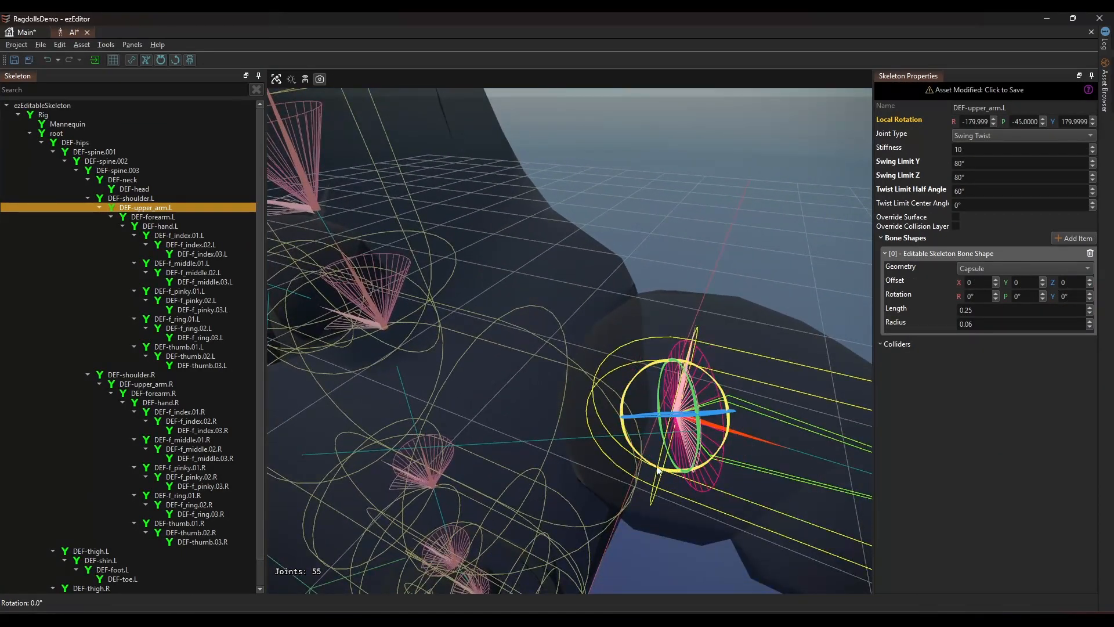
drag(657, 467, 738, 446)
right_drag(817, 445, 778, 464)
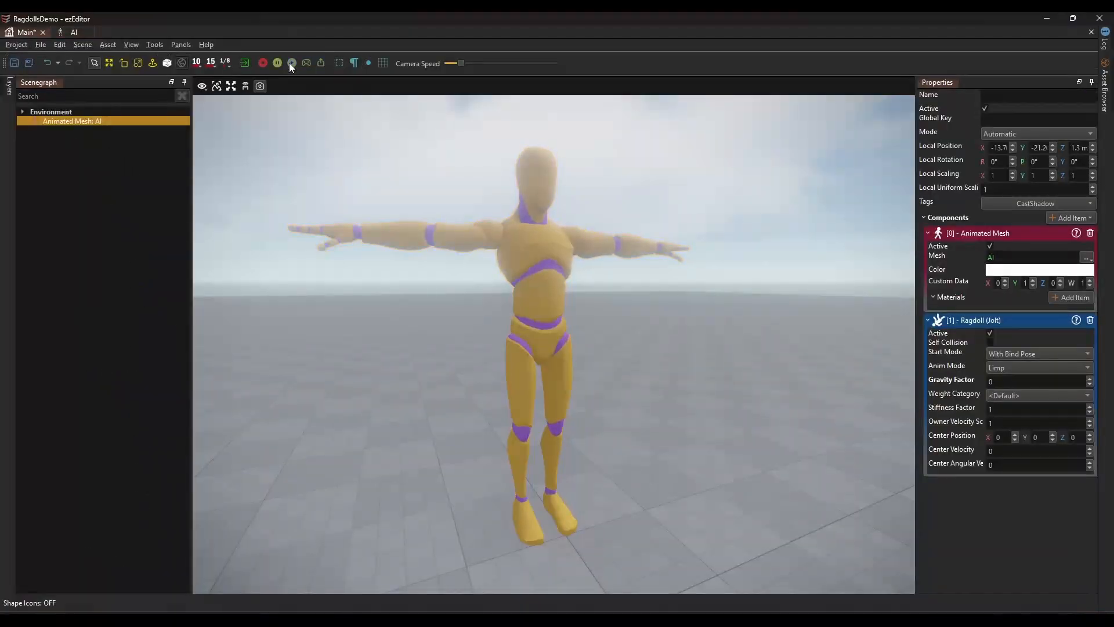
Step: Rotate DEF-upper_arm.L's joint limits to a pitch of about -60°, save the skeleton, and return to the Main scene
click(68, 30)
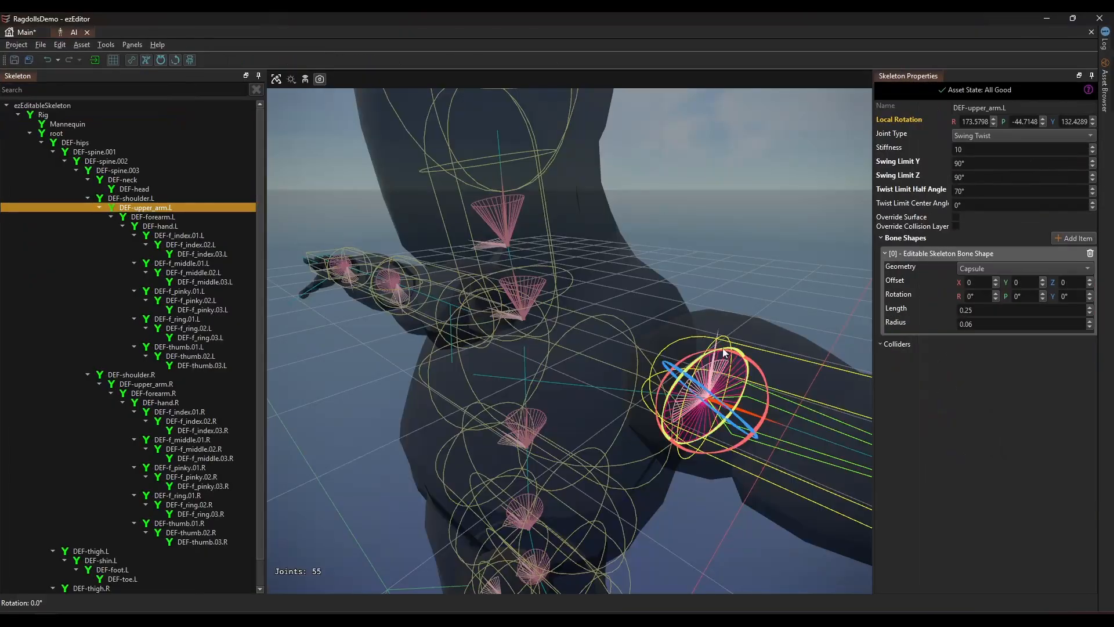
drag(724, 352, 748, 372)
key(ctrl+s)
click(30, 33)
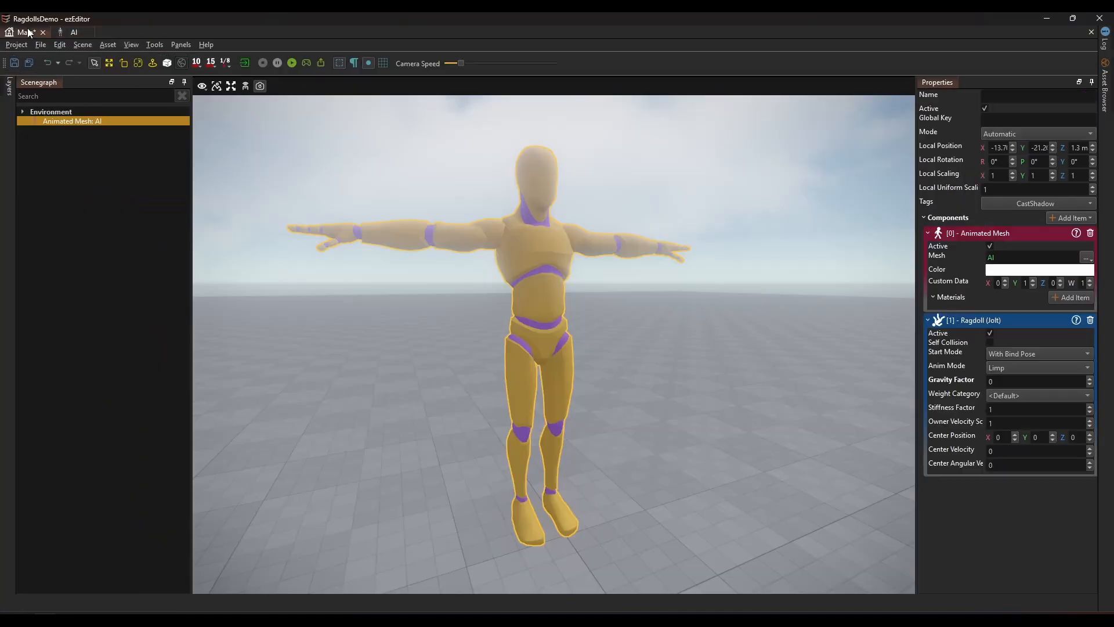
Step: Select the DEF-upper_arm.R bone in the AI skeleton and set its joint type to Swing Twist
click(74, 32)
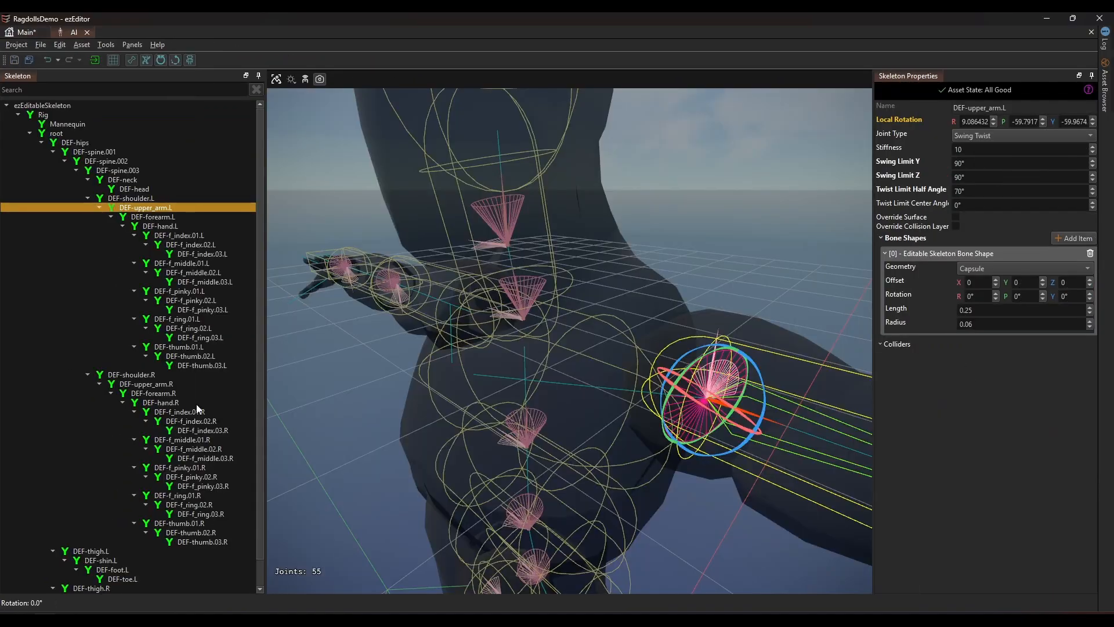
click(183, 393)
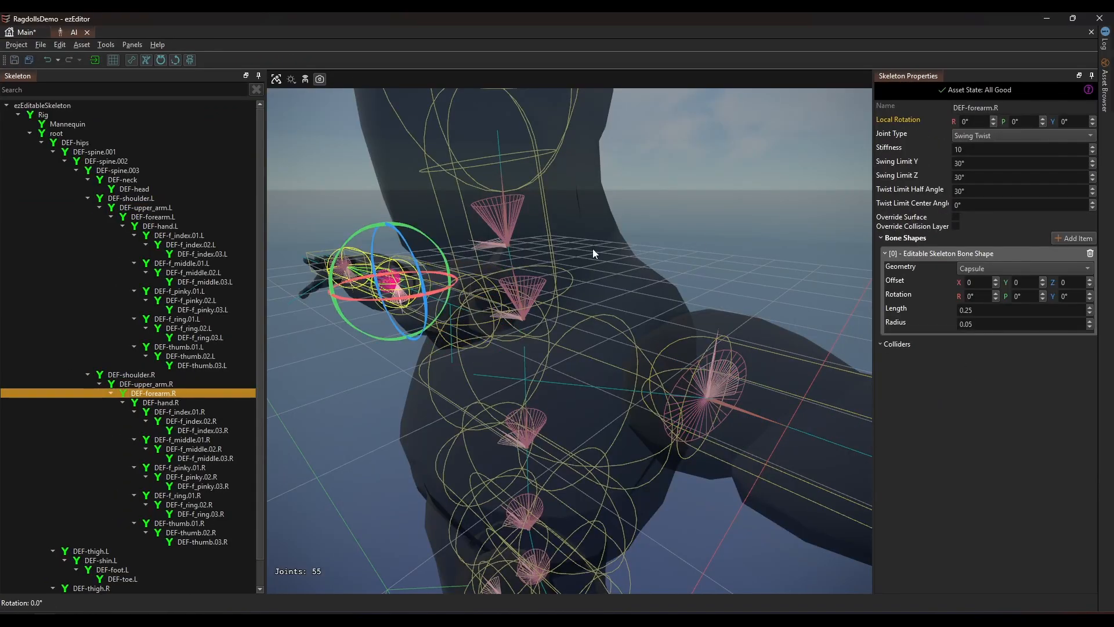
drag(593, 249, 499, 268)
click(165, 385)
drag(372, 323, 418, 307)
click(989, 122)
click(991, 144)
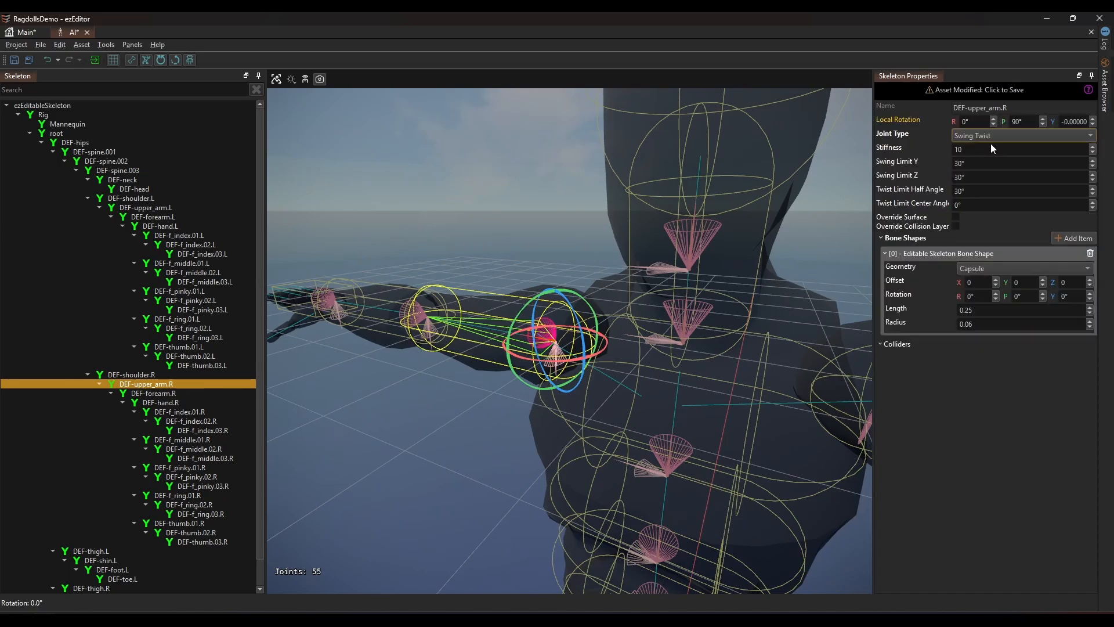
Step: Set DEF-upper_arm.R's swing limits to 90° and twist half angle to 70°, and rotate its joint limits to about 45° pitch and -120° yaw
click(978, 191)
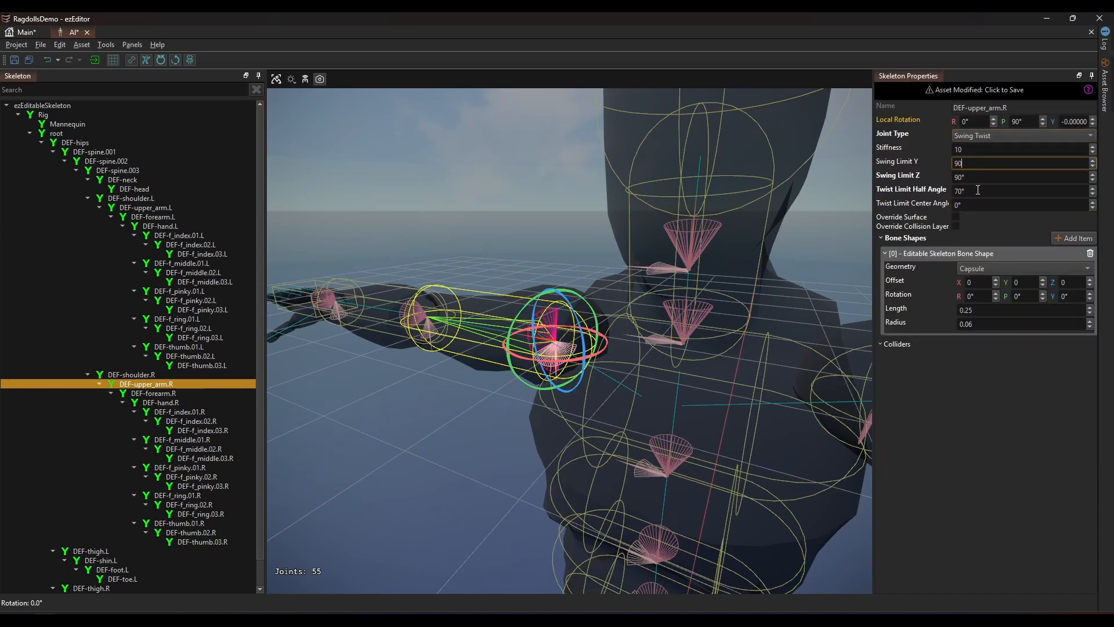
drag(720, 249, 512, 250)
drag(513, 255, 549, 237)
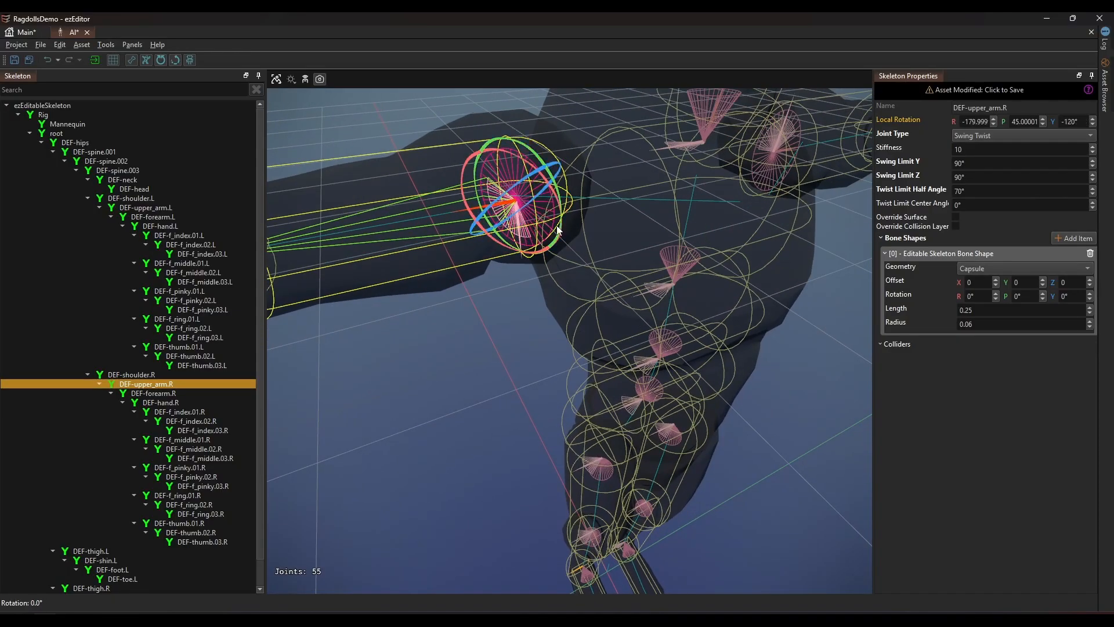
Step: Set the ragdoll's Gravity Factor to 1 in the Main scene, and simulate the character's fall to inspect the joints
click(23, 32)
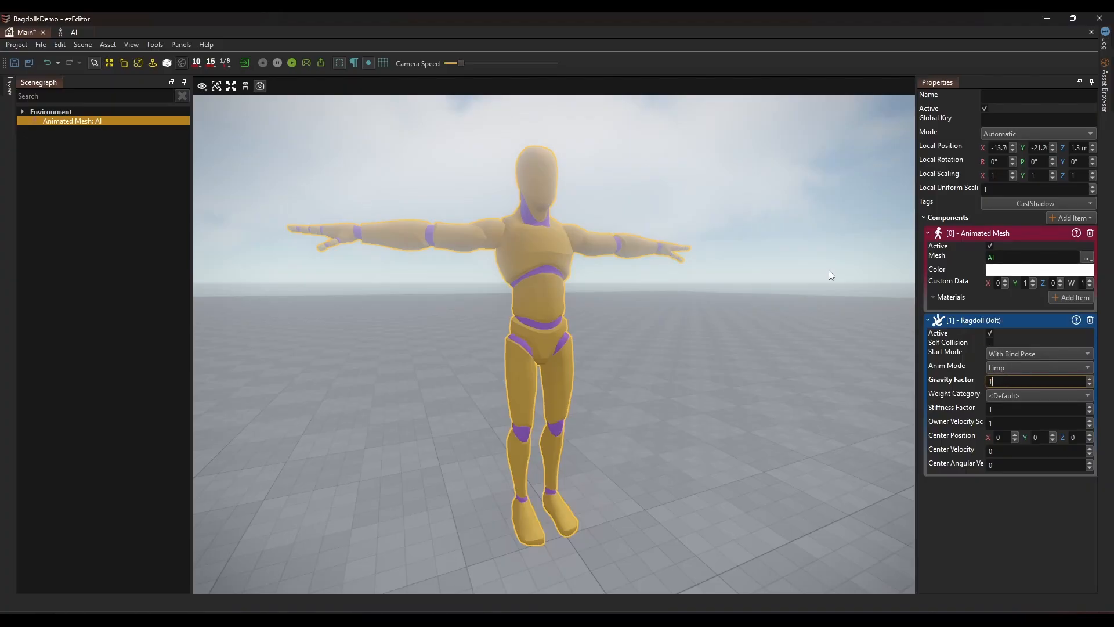
click(287, 67)
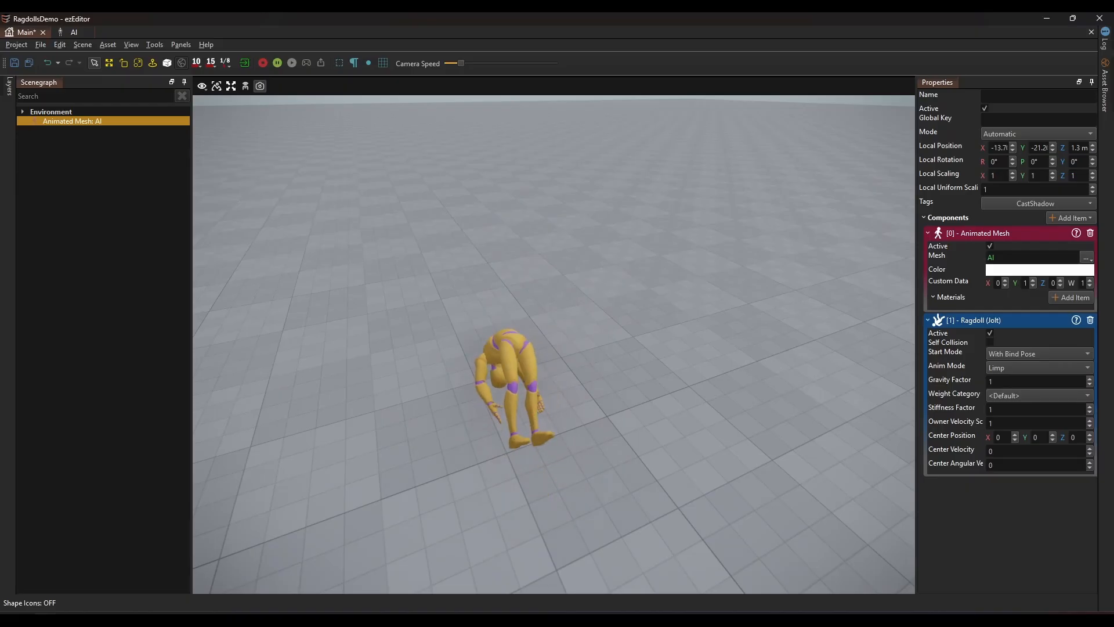
right_drag(553, 345, 554, 412)
key(w)
right_drag(458, 371, 442, 266)
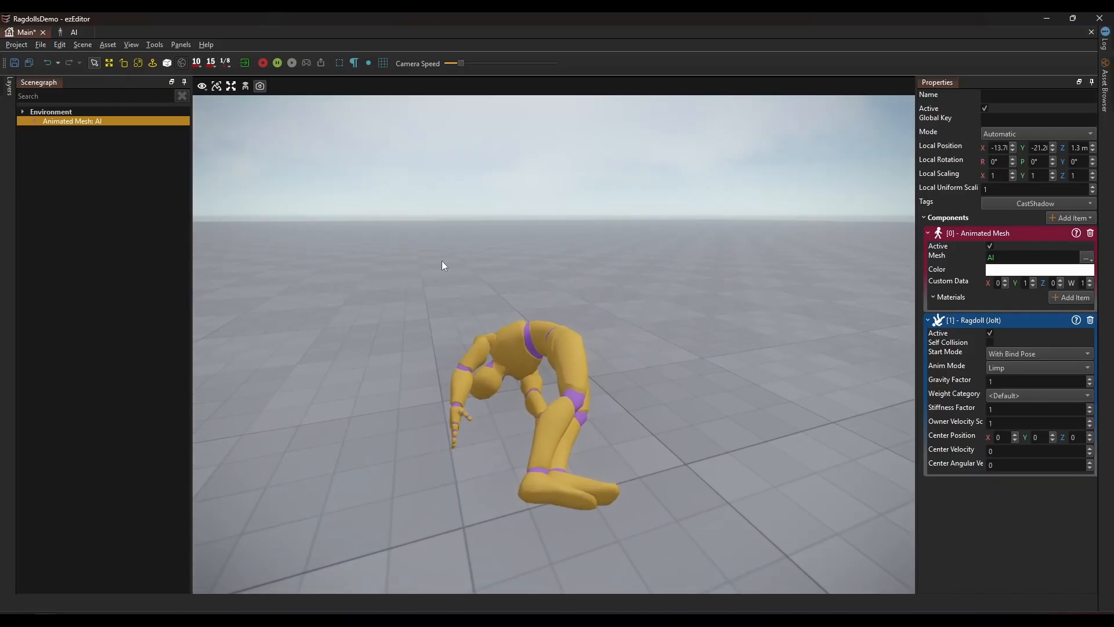
click(261, 63)
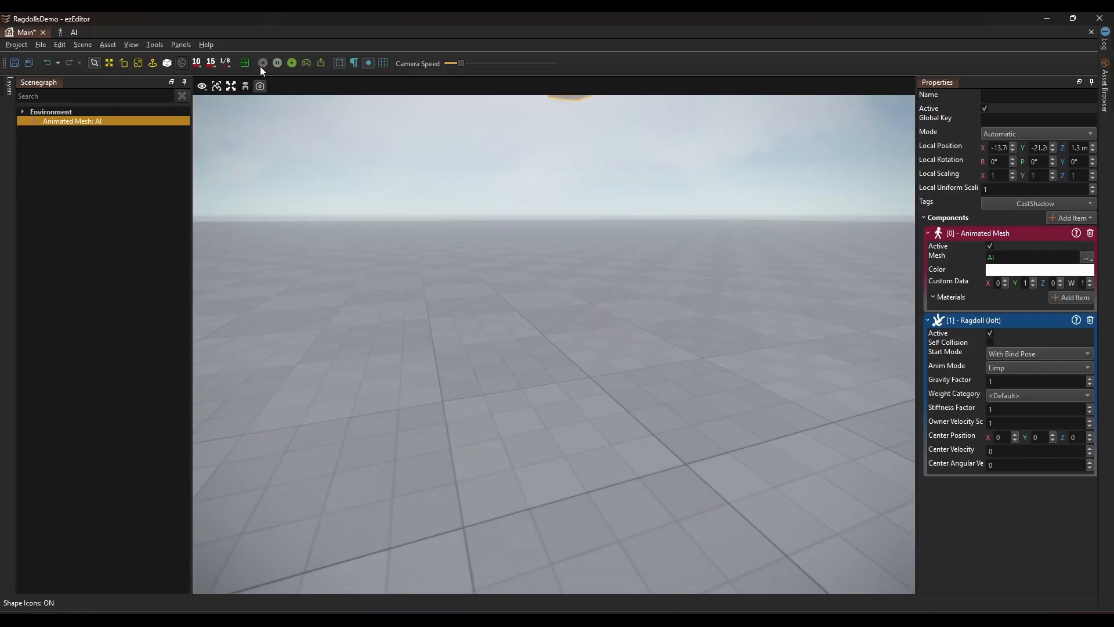
Step: Set Swing Limit Y to 80° and Swing Limit Z to 10° for both DEF-shin.L and DEF-shin.R in the AI skeleton
click(73, 32)
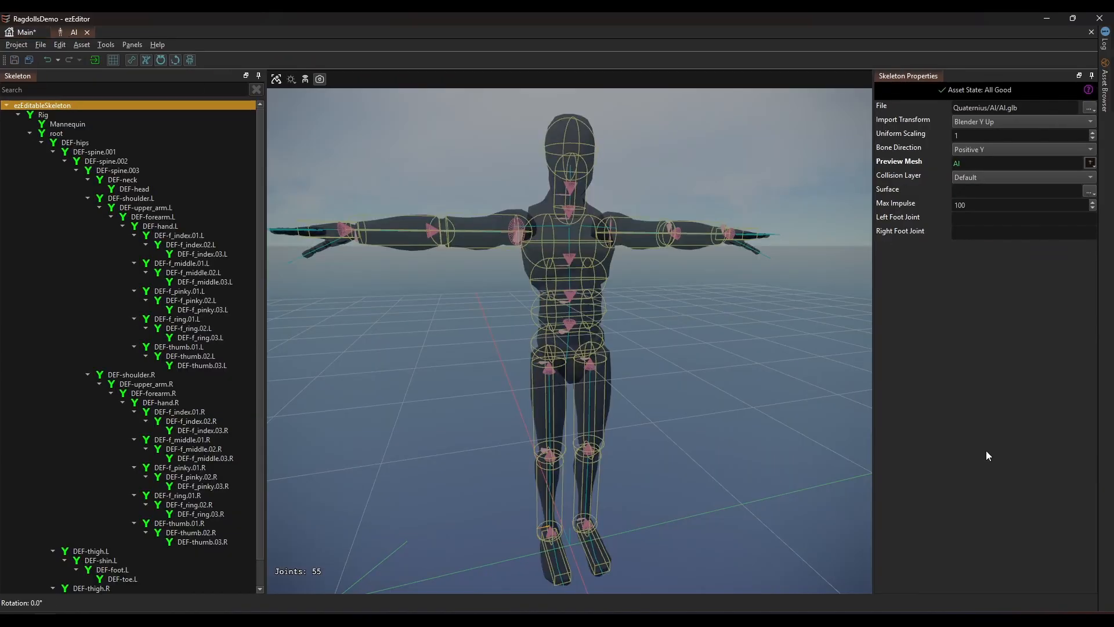
right_drag(607, 256, 768, 343)
key(q)
key(w)
key(a)
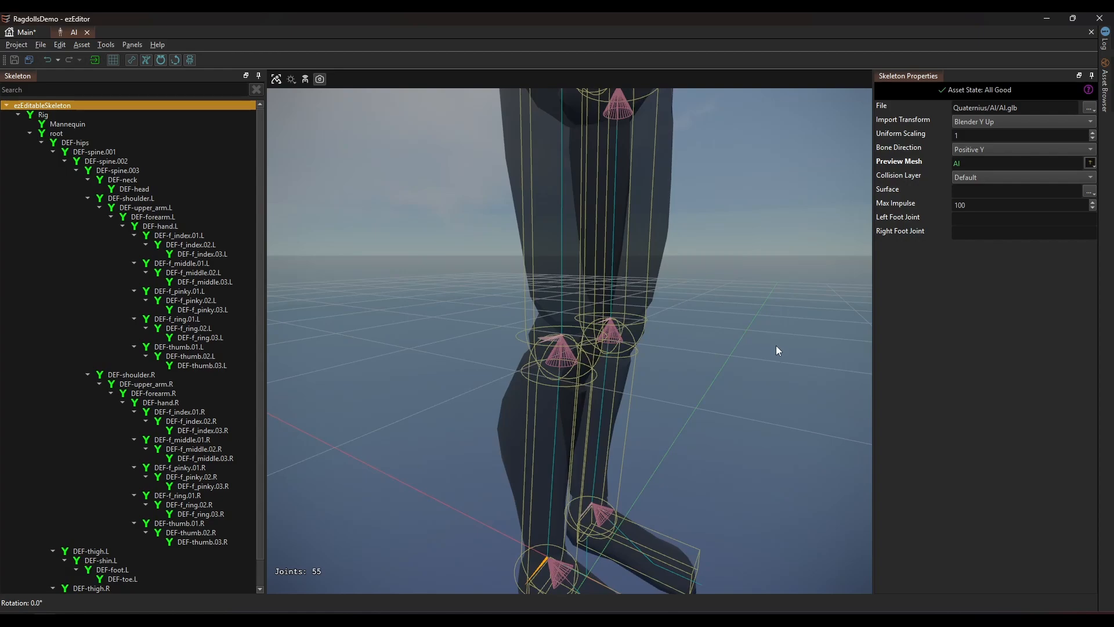
click(54, 152)
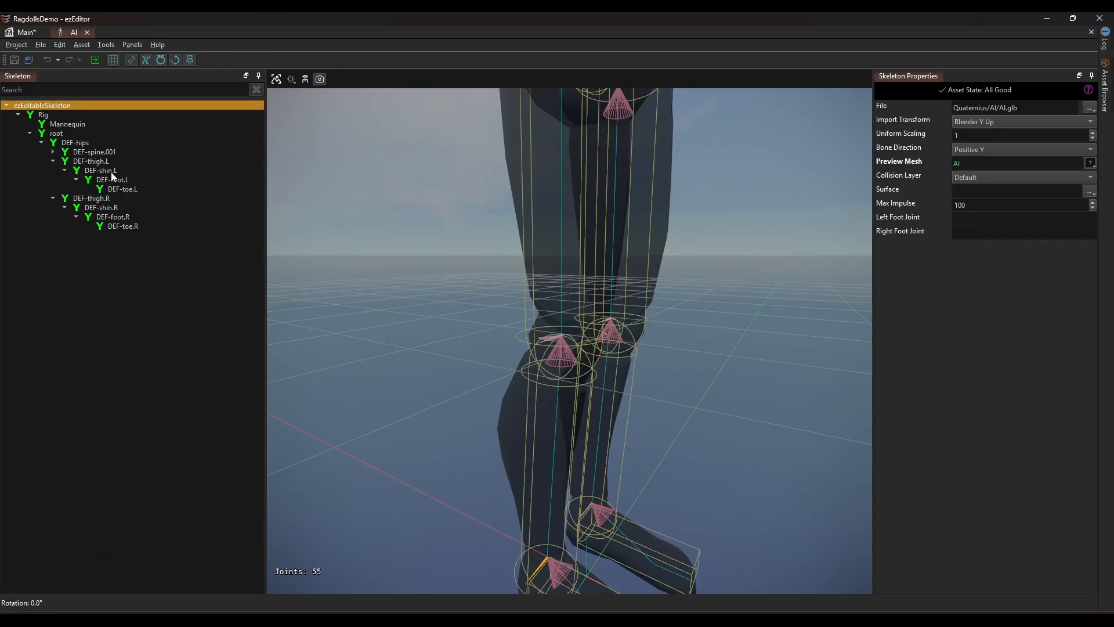
click(118, 172)
ctrl+click(121, 209)
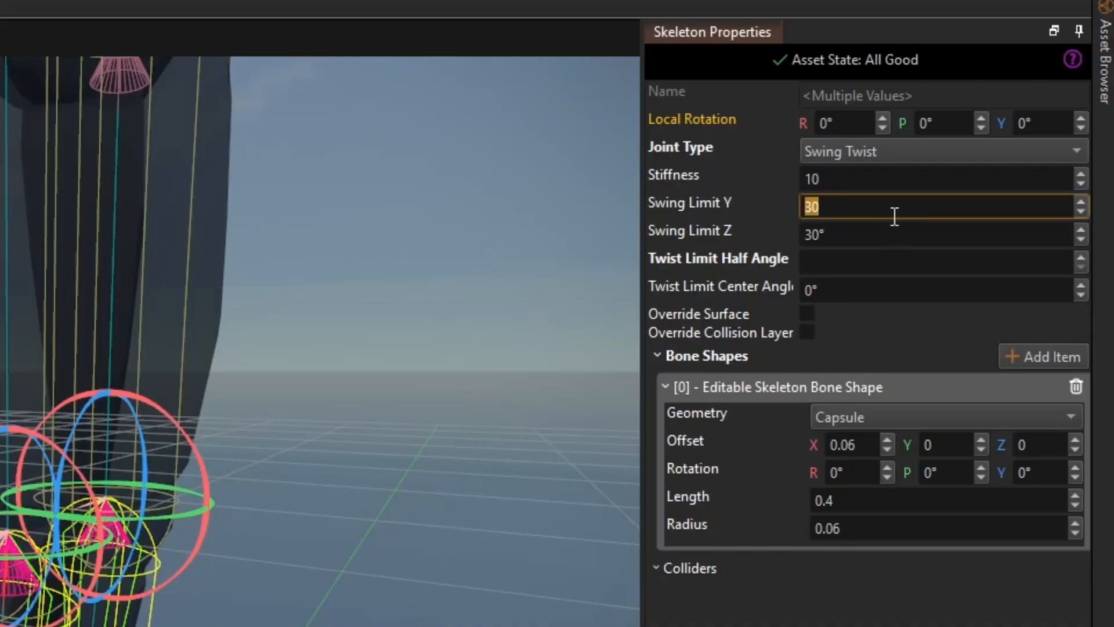
key(Tab)
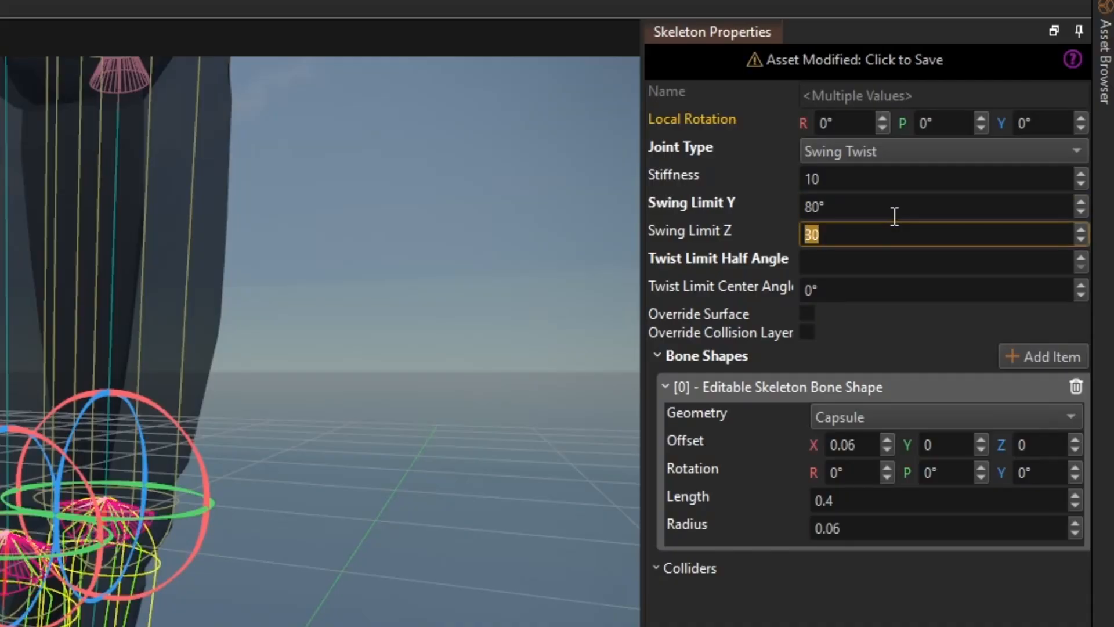
key(Return)
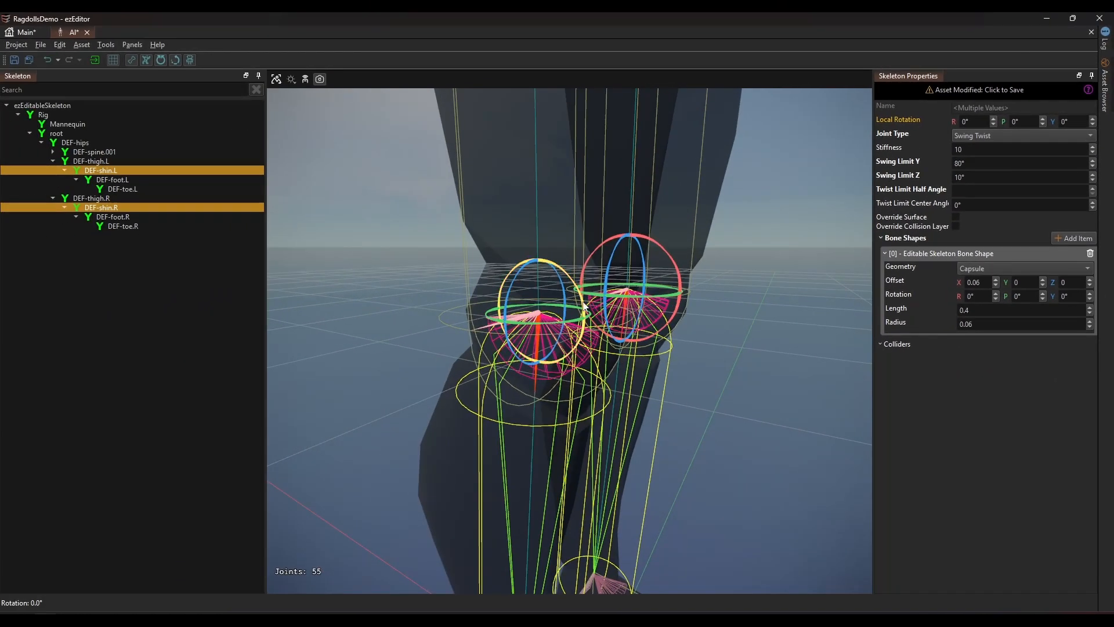
Step: Rotate the joint limits of both shin bones to a roll of about -60°
drag(584, 302, 584, 338)
drag(680, 279, 681, 331)
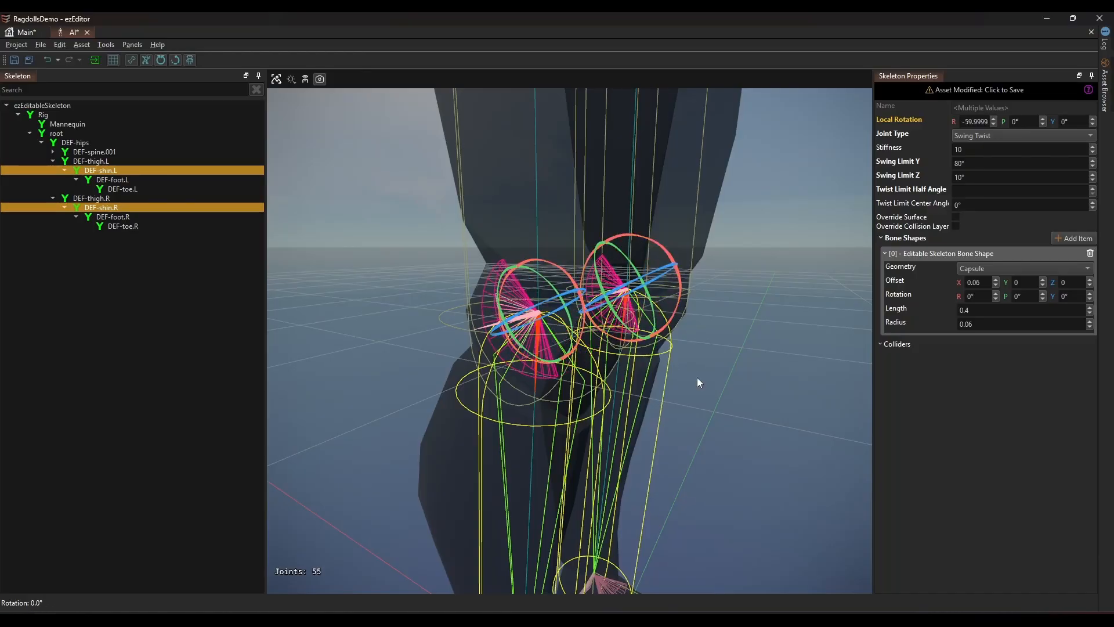
drag(699, 383, 667, 378)
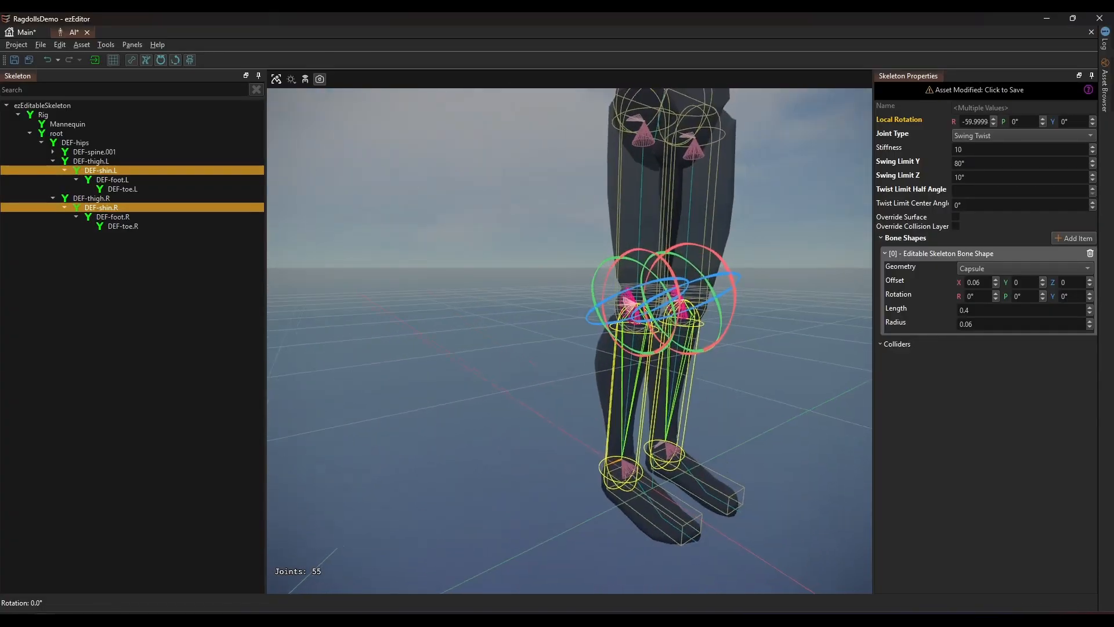
Step: Set Swing Limit Y and Swing Limit Z to 80° for both DEF-thigh.L and DEF-thigh.R
drag(737, 404, 650, 400)
right_drag(737, 404, 746, 552)
click(100, 162)
ctrl+click(110, 199)
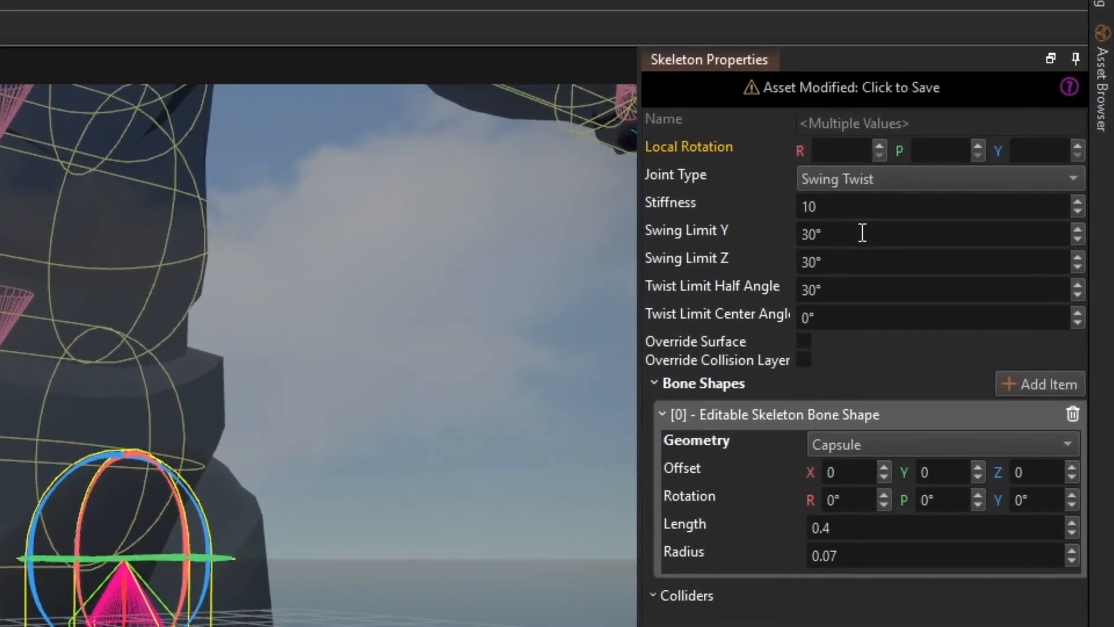
click(984, 163)
text(8)
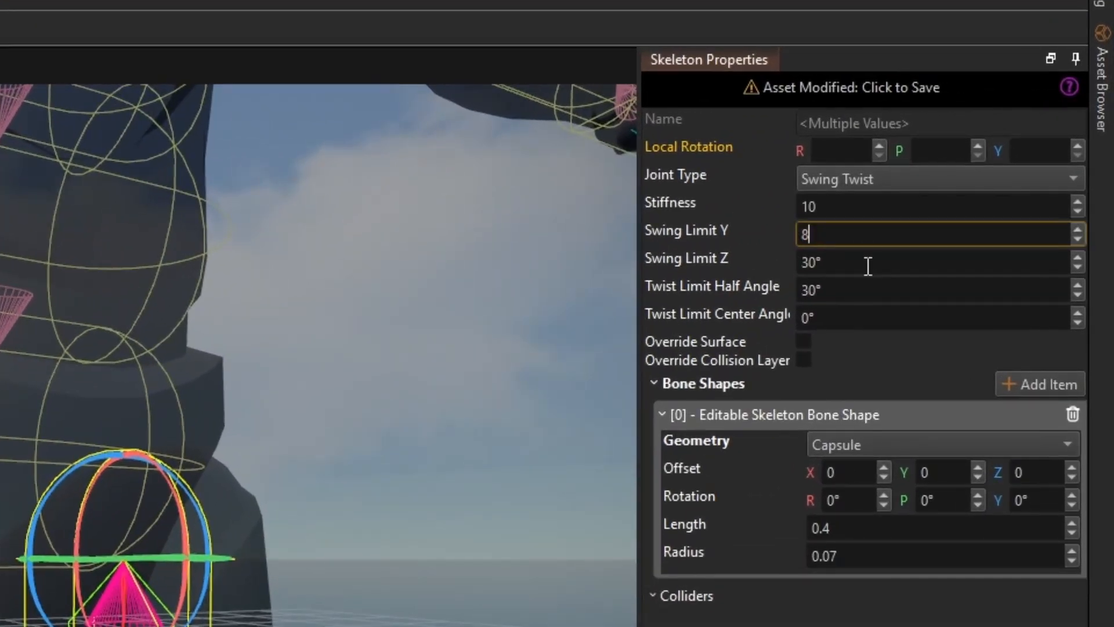
text(0)
key(Tab)
text(80)
key(Tab)
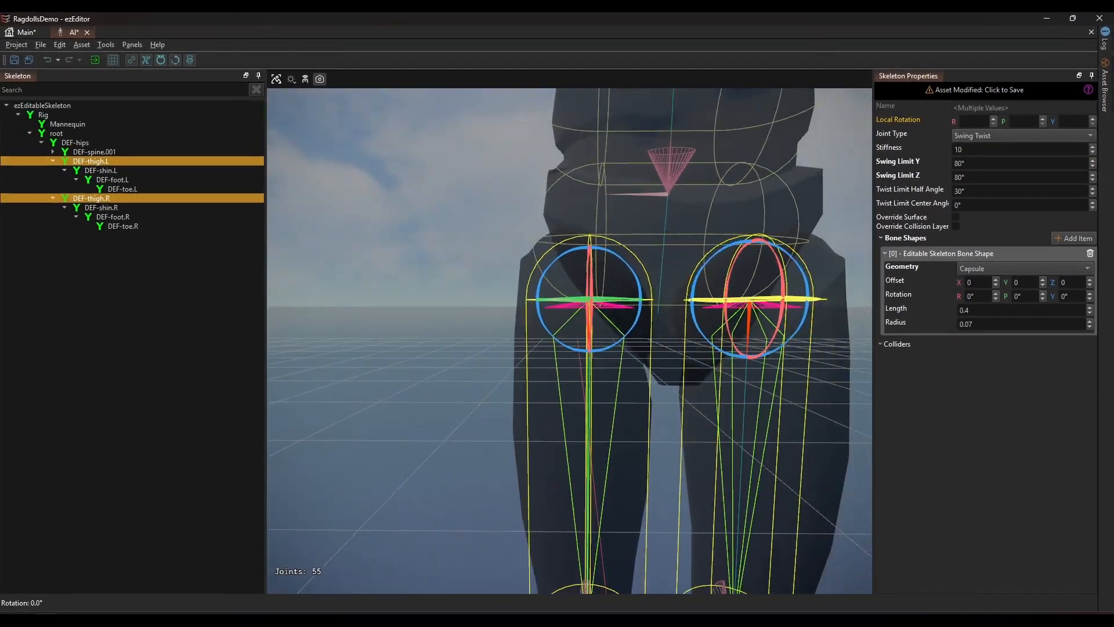
Step: Rotate the joint limits of the two thighs in opposite, mirrored directions and save the skeleton
right_drag(617, 290, 638, 267)
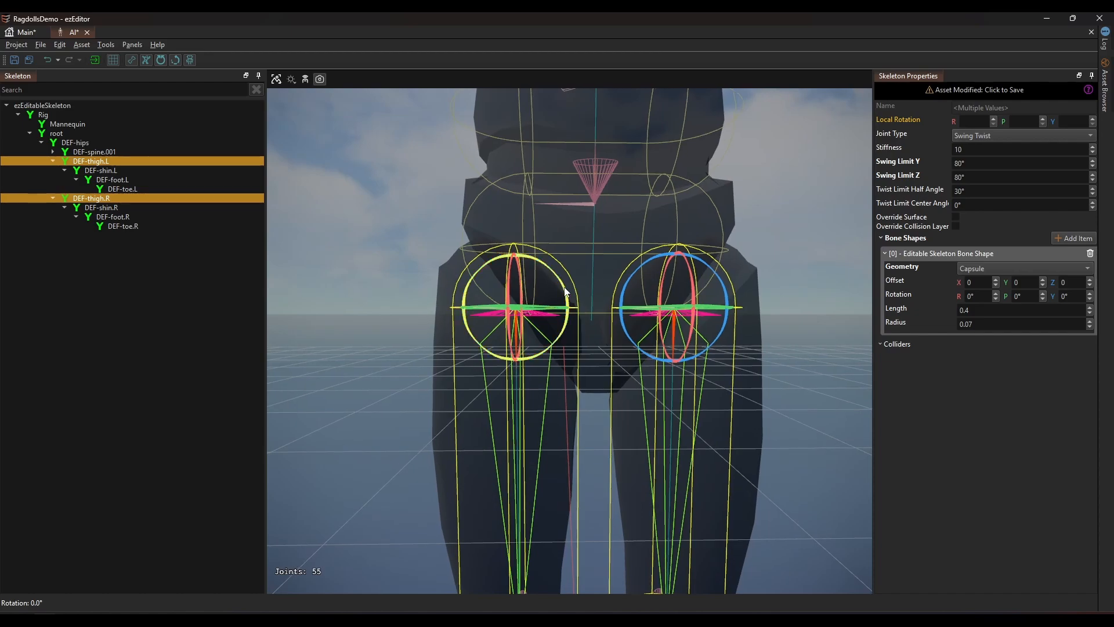
drag(566, 291, 568, 316)
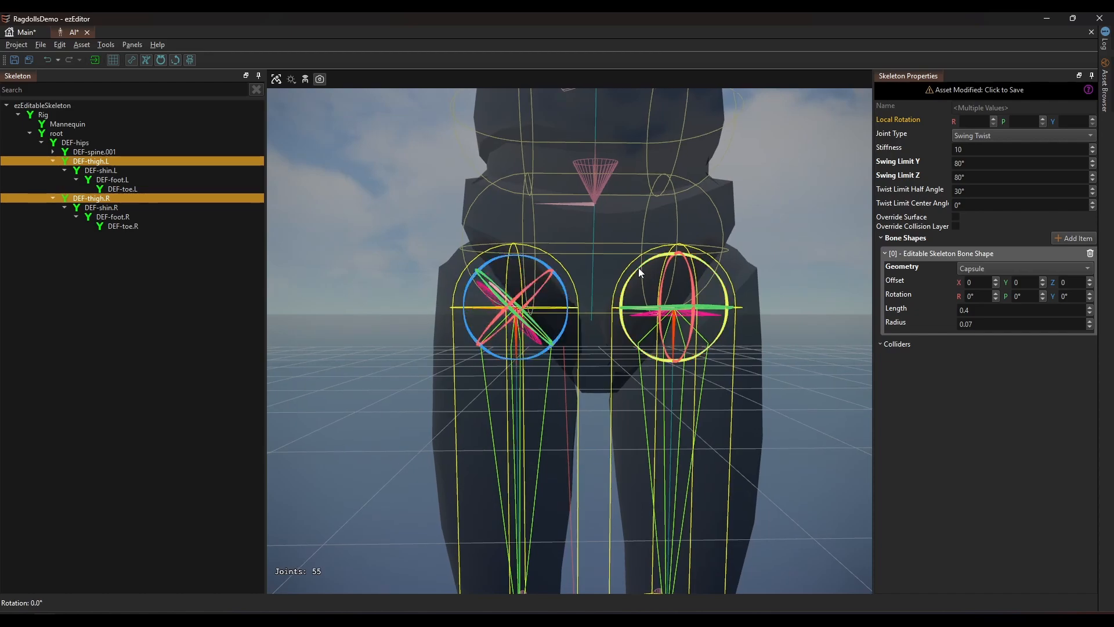
drag(638, 267, 640, 243)
mouse_move(600, 239)
middle_down()
mouse_move(498, 228)
mouse_move(520, 168)
mouse_move(545, 149)
mouse_move(591, 252)
middle_up()
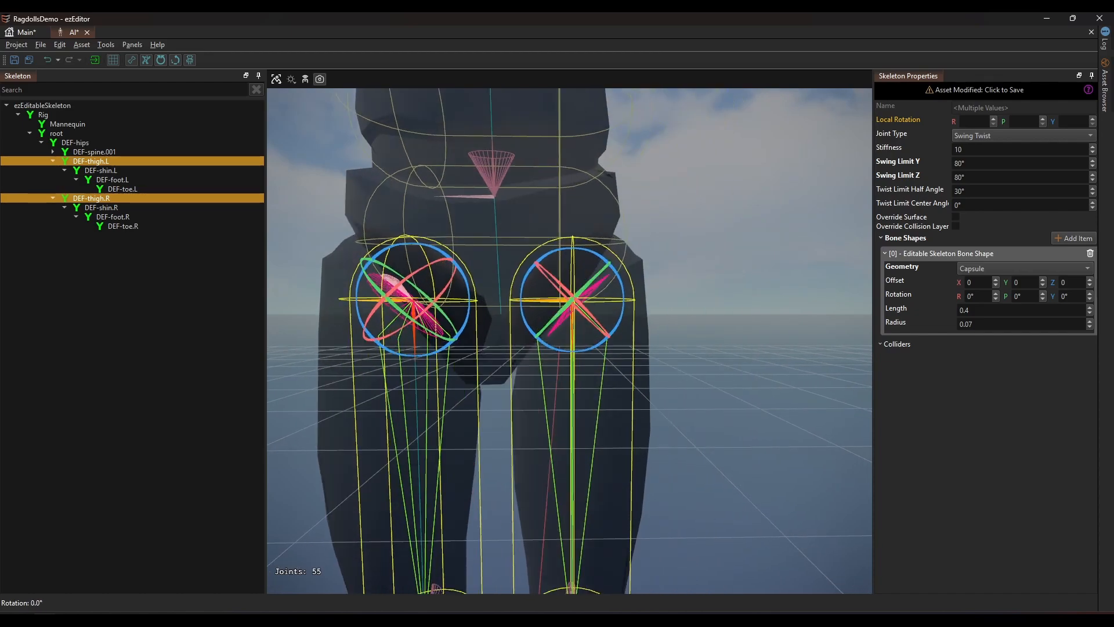
key(ctrl+s)
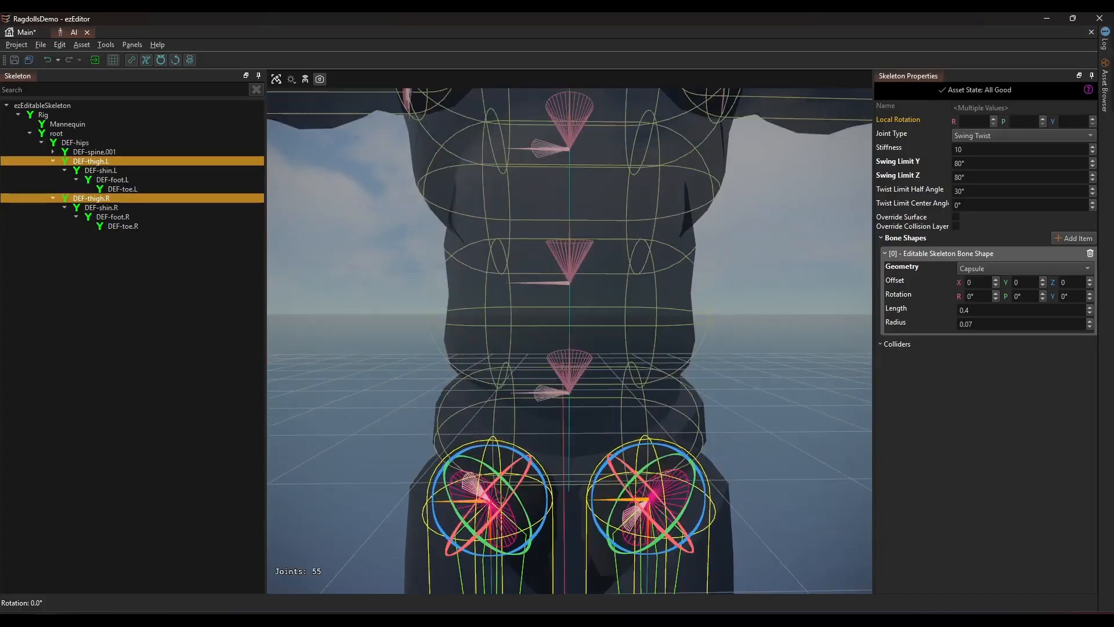
Step: Set Swing Limit Y to 70° and Swing Limit Z to 20° for both DEF-forearm.L and DEF-forearm.R
double_click(93, 152)
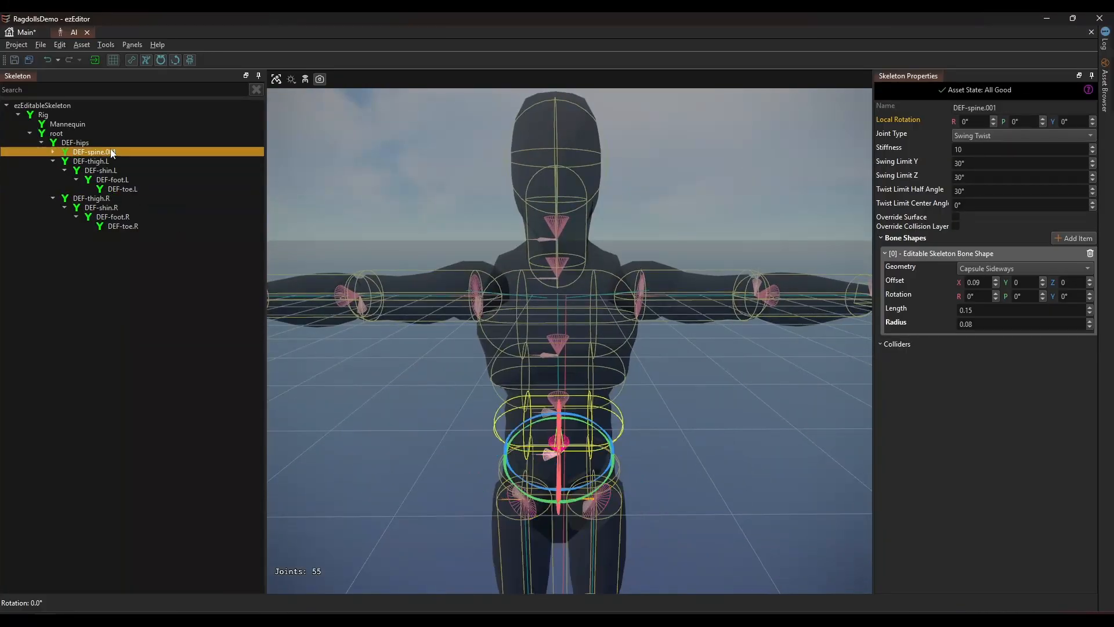
click(166, 217)
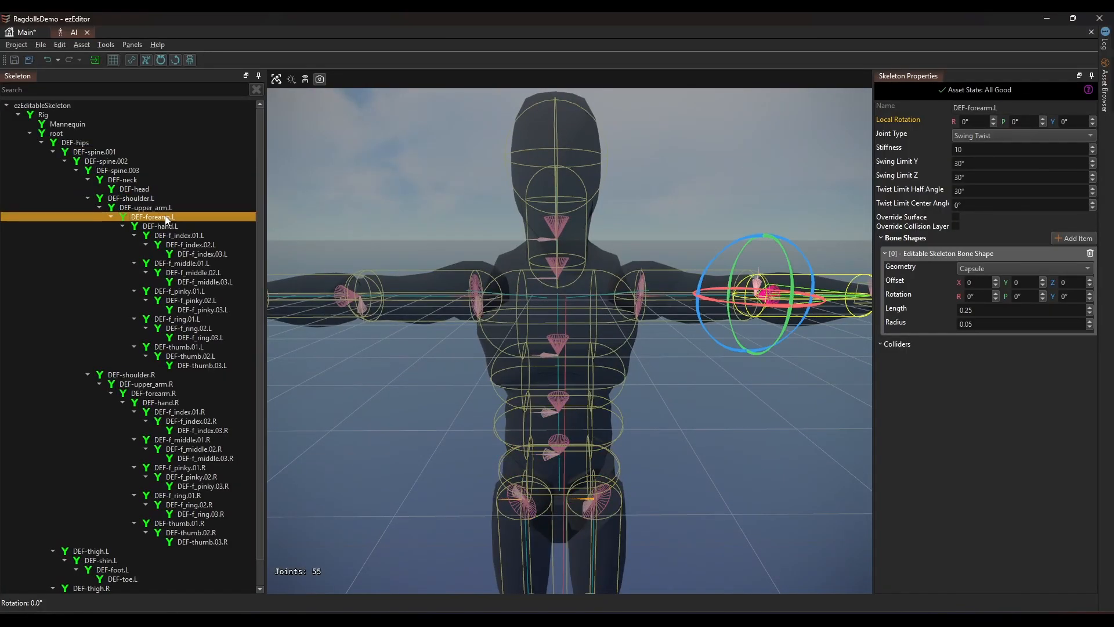
ctrl+click(153, 393)
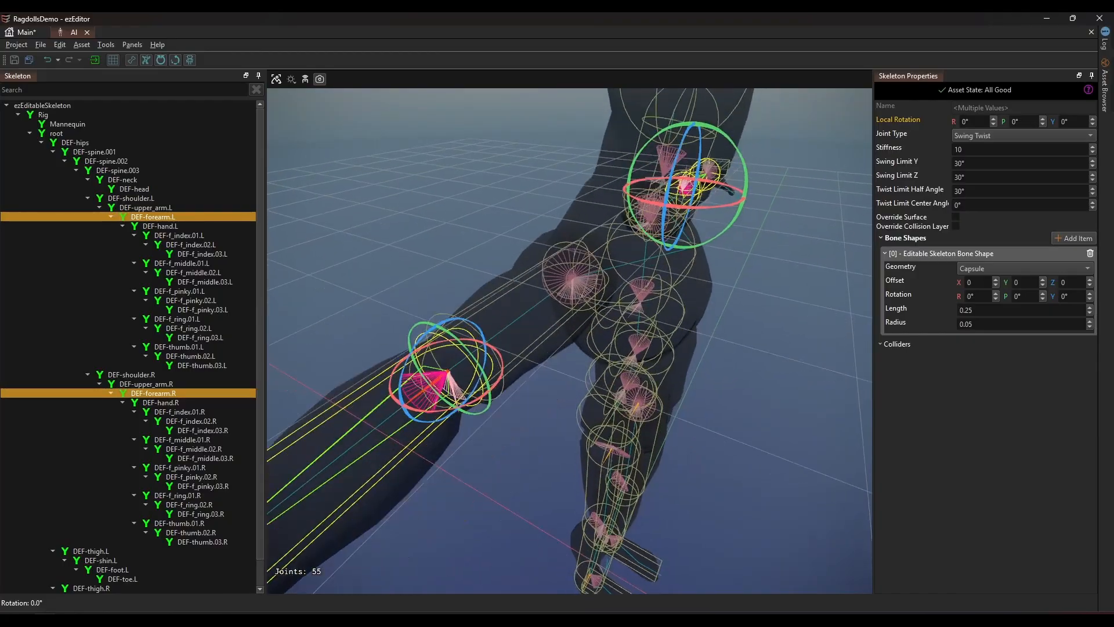
right_drag(761, 286, 774, 283)
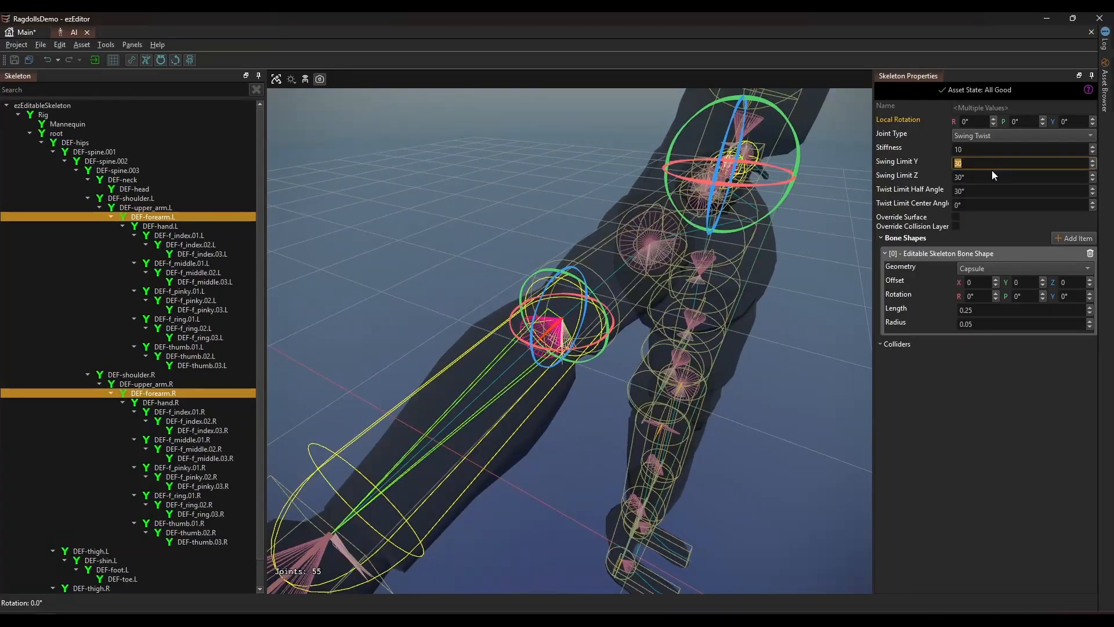
key(Tab)
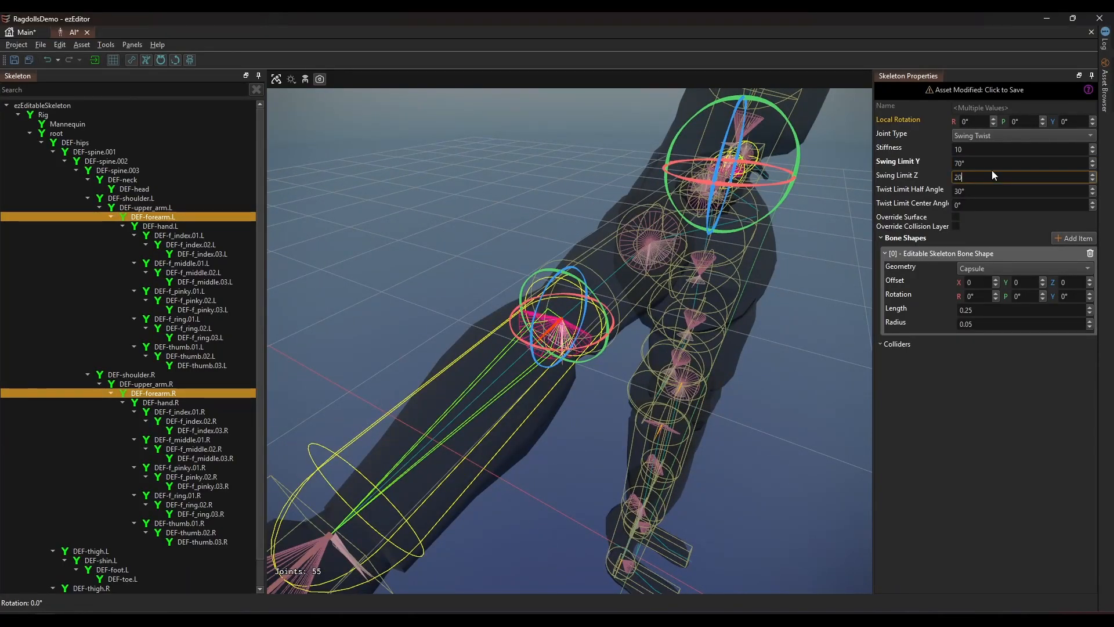
key(Tab)
scroll(734, 426, up, 2)
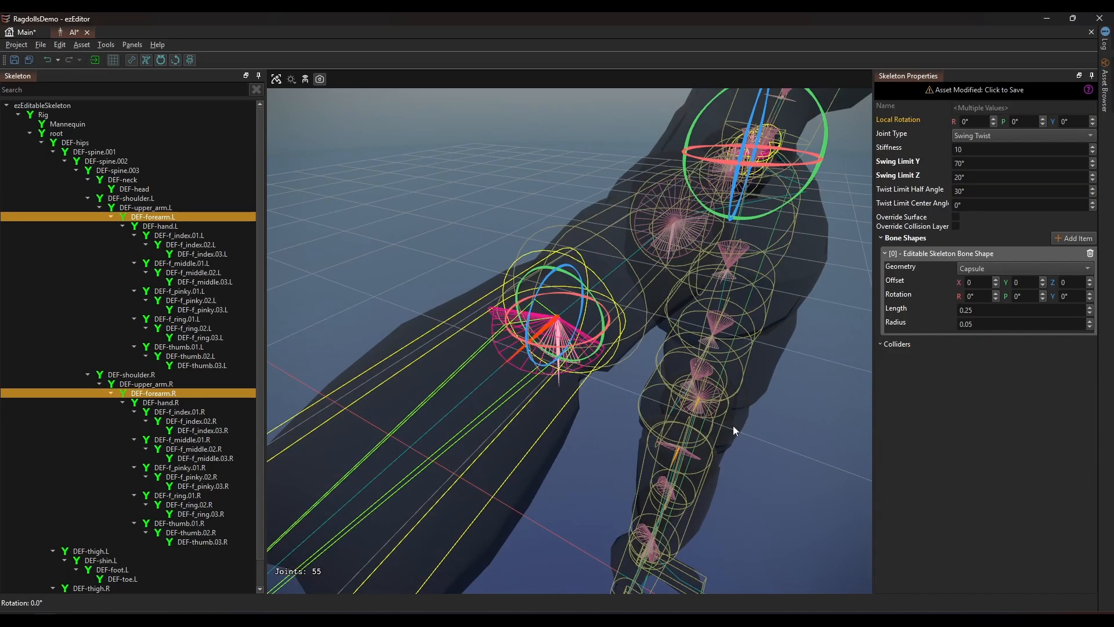
Step: Rotate the joint limits of the forearm bones, turning DEF-forearm.R's by -60°, and save the skeleton
drag(537, 345, 586, 342)
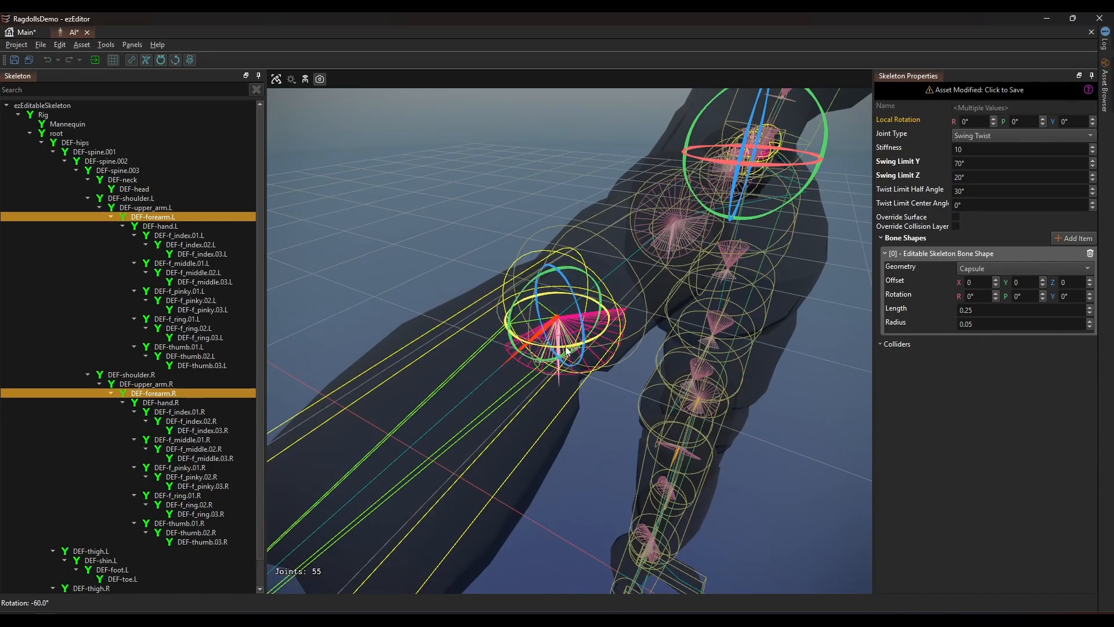
right_drag(566, 351, 807, 352)
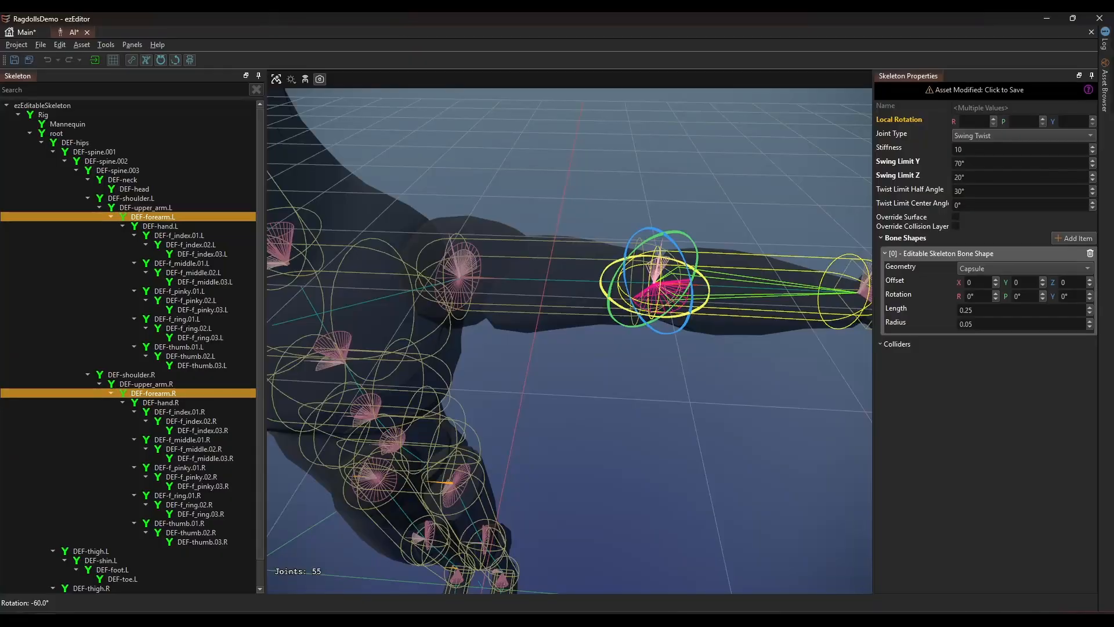
right_drag(656, 349, 1019, 413)
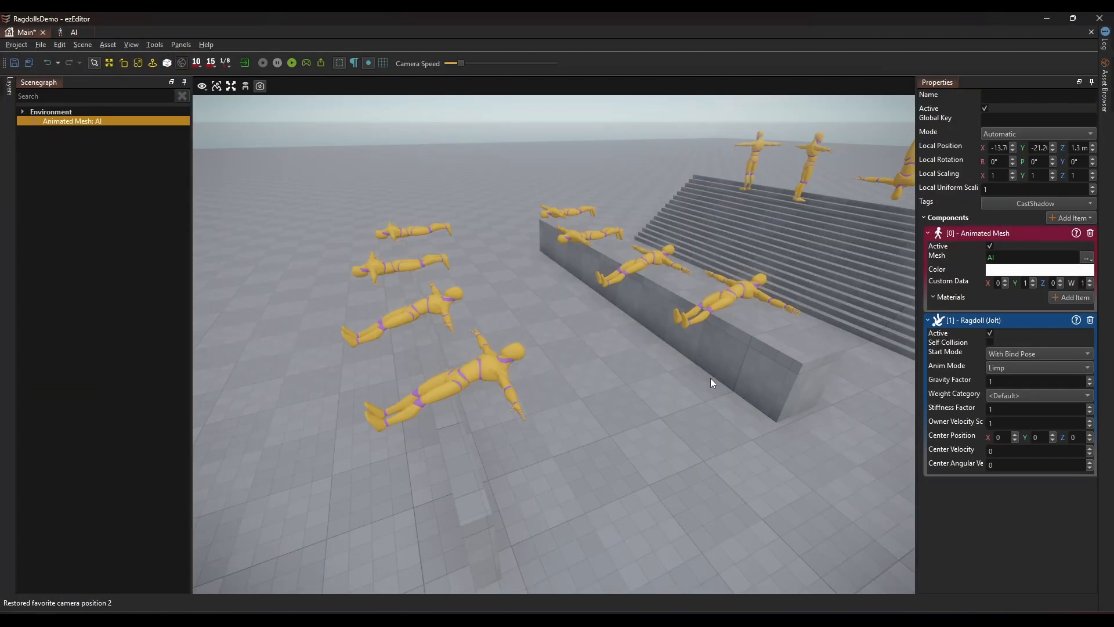
Step: Simulate the Main scene and examine how the ragdolls fall over the beam, the wall and the stairs
key(F5)
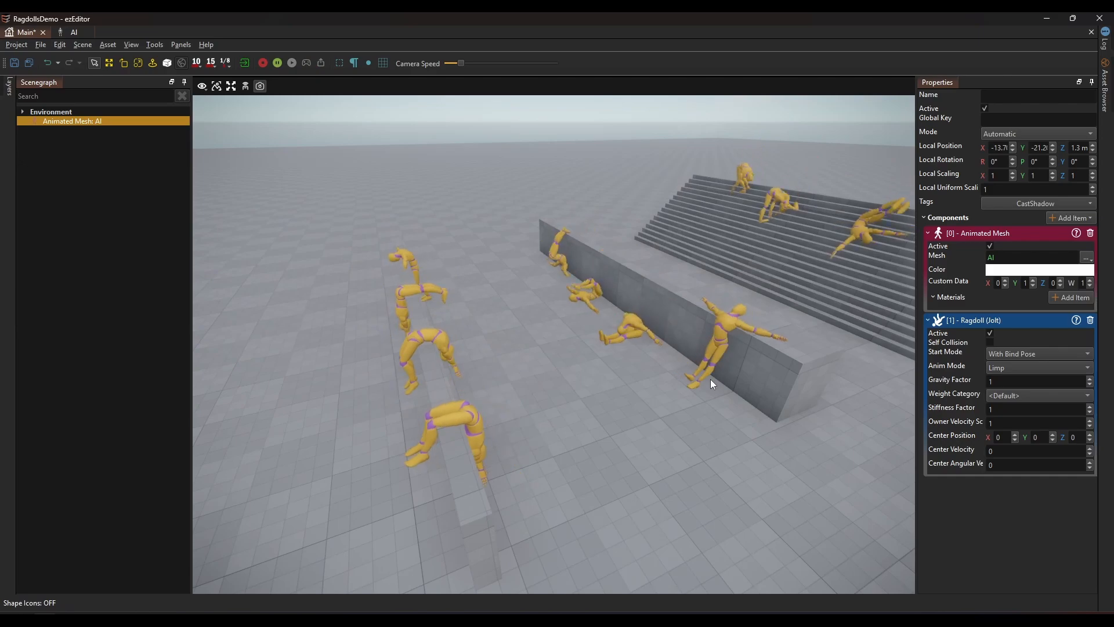
key(w)
mouse_move(711, 379)
right_down()
mouse_move(641, 378)
mouse_move(618, 351)
mouse_move(888, 355)
mouse_move(682, 351)
mouse_move(796, 349)
mouse_move(710, 383)
right_up()
key(a)
key(w)
key(a)
key(d)
key(d)
key(a)
key(a)
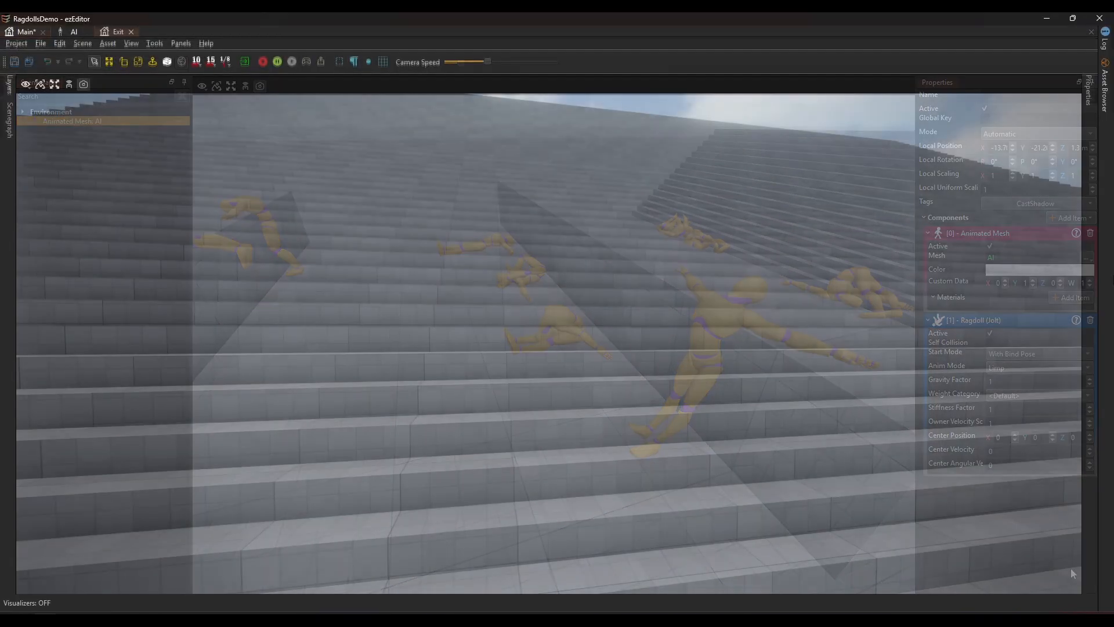